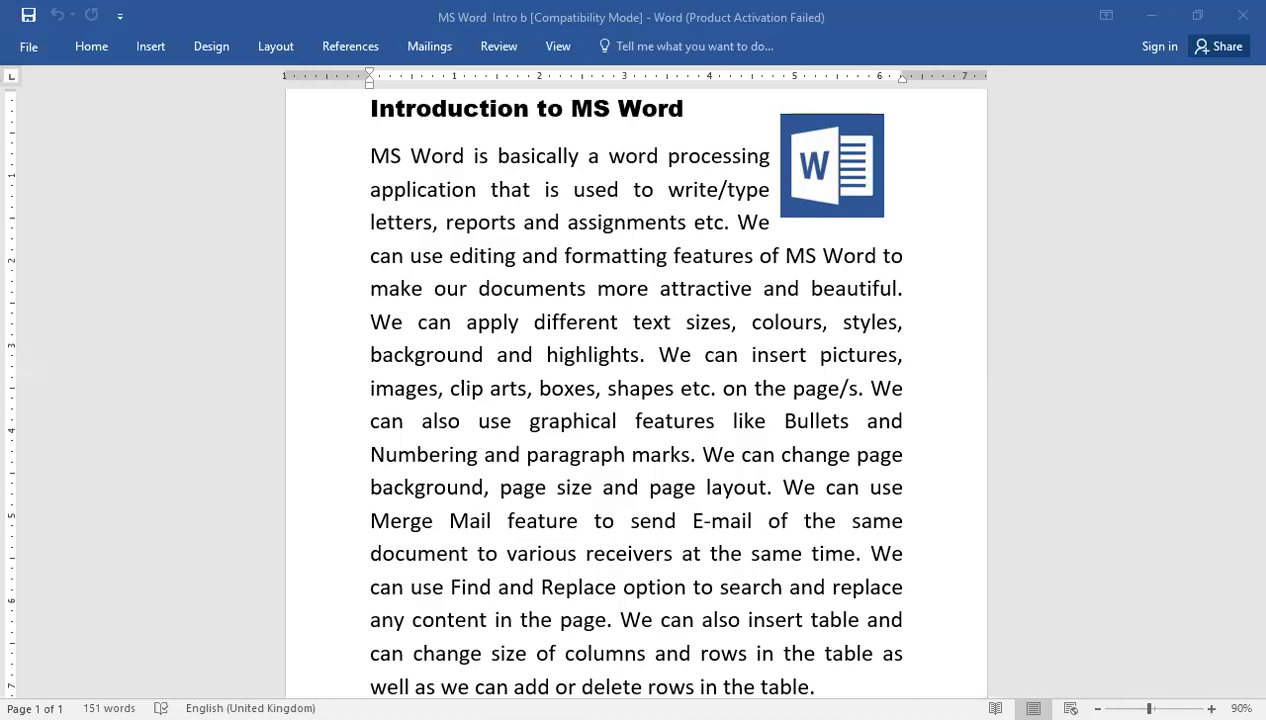
# Create a new blank document and bring up the Home commands
pyautogui.hotkey('ctrl', 'n')
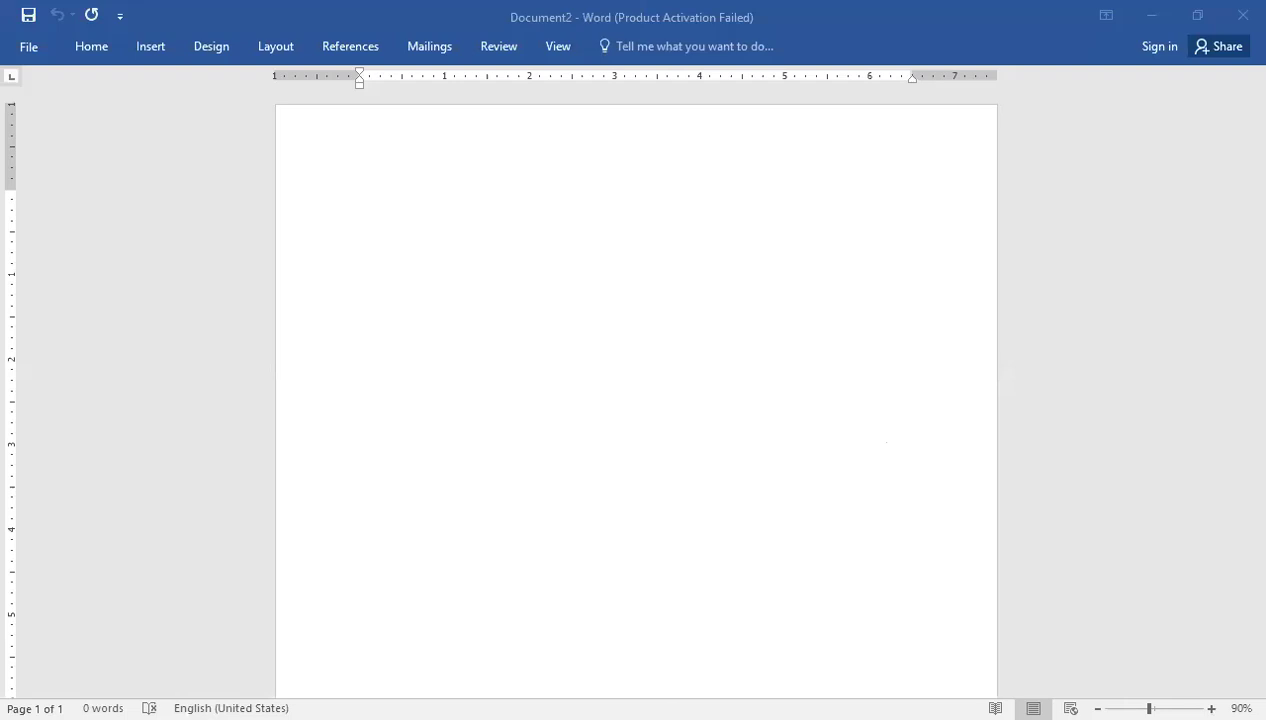
pyautogui.click(92, 48)
pyautogui.hotkey('ctrl', 'F1')
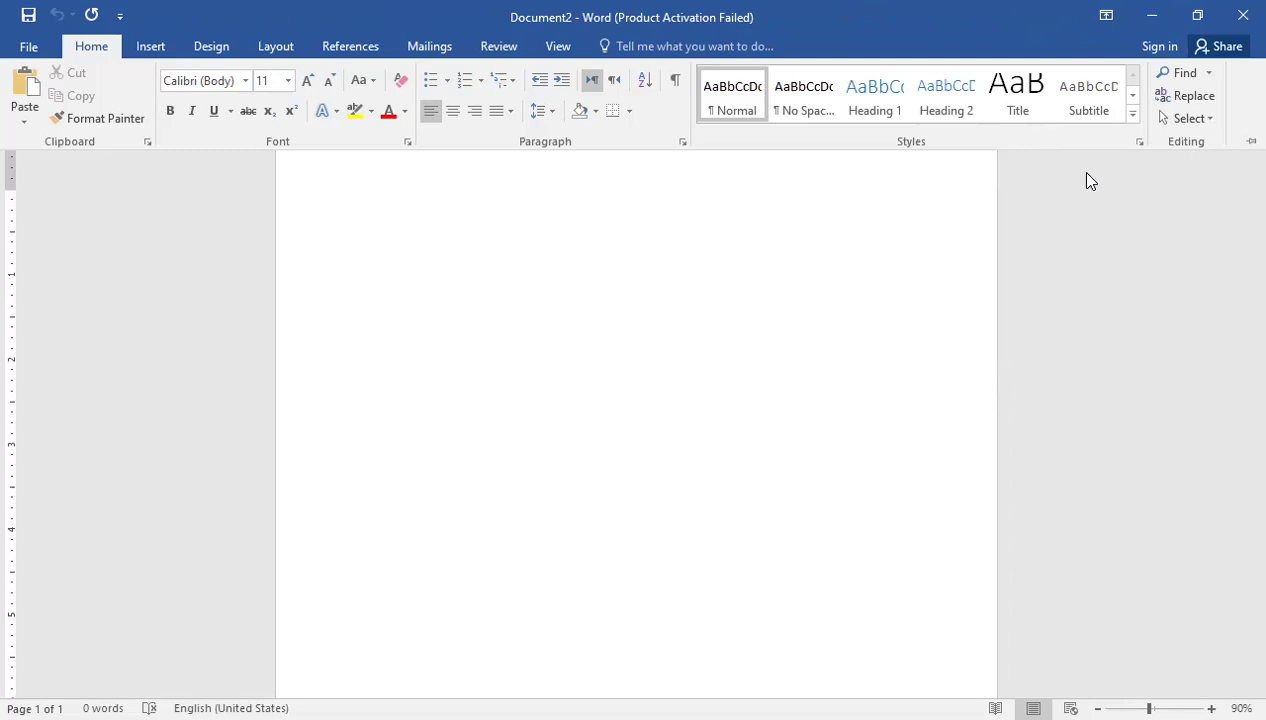
# Restore the document window down, shrink its height and width, and maximize it again
pyautogui.click(1194, 26)
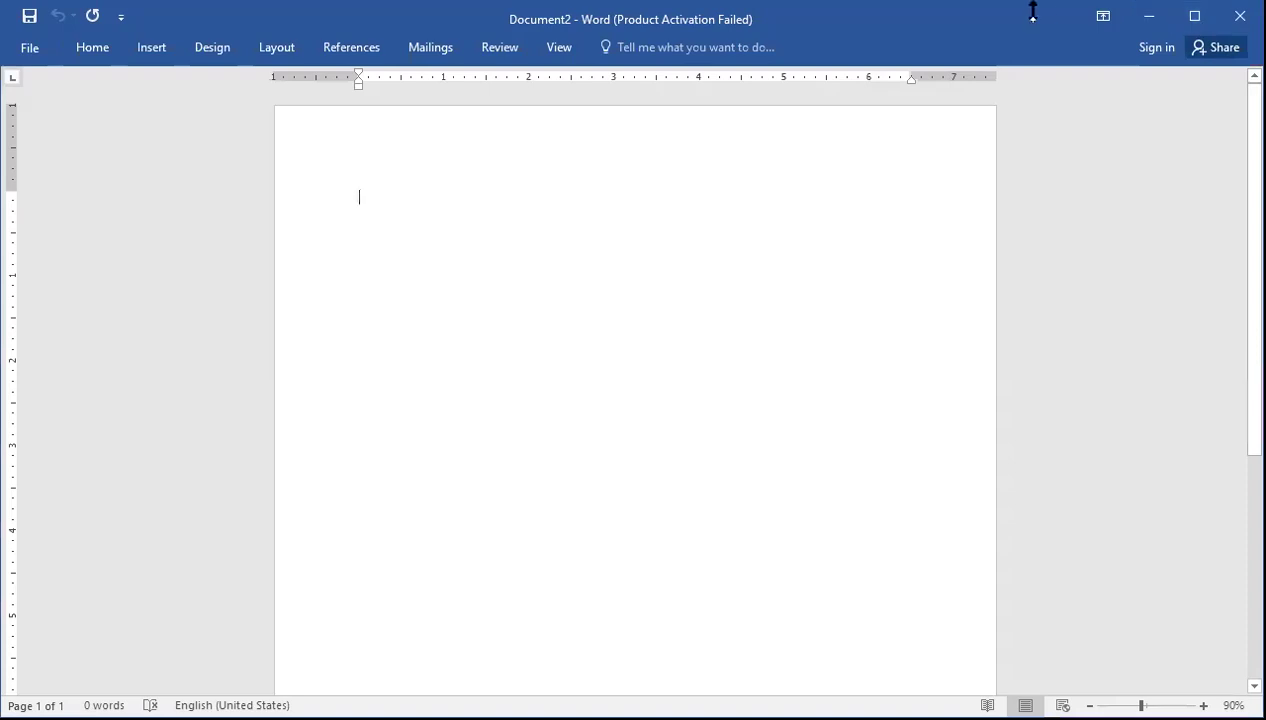
pyautogui.moveTo(1033, 10); pyautogui.dragTo(1228, 62)
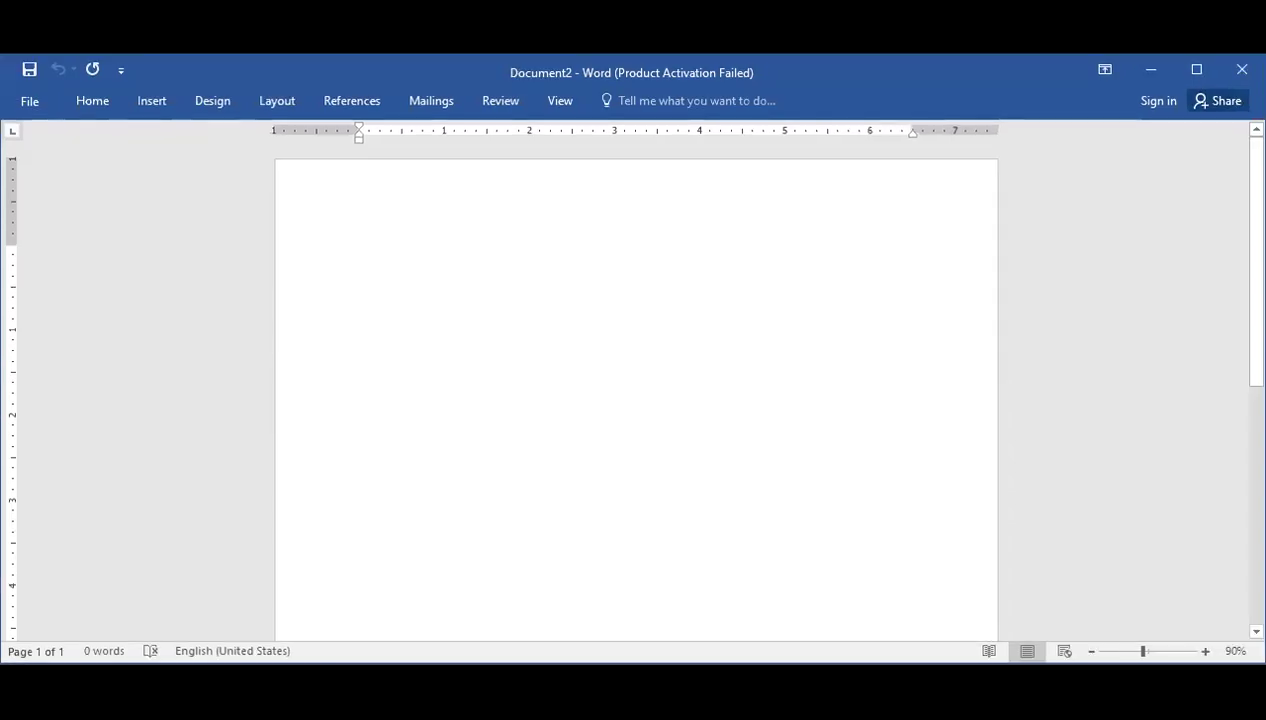
pyautogui.moveTo(843, 63); pyautogui.dragTo(745, 28)
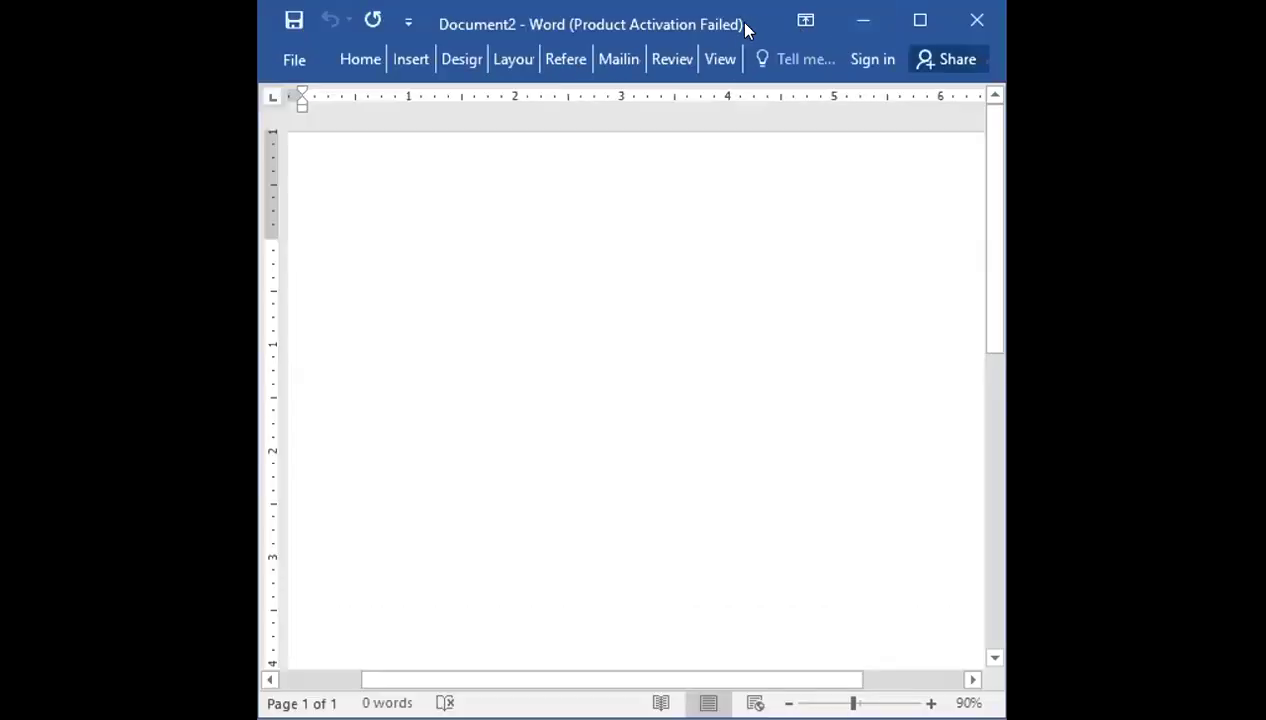
pyautogui.click(920, 20)
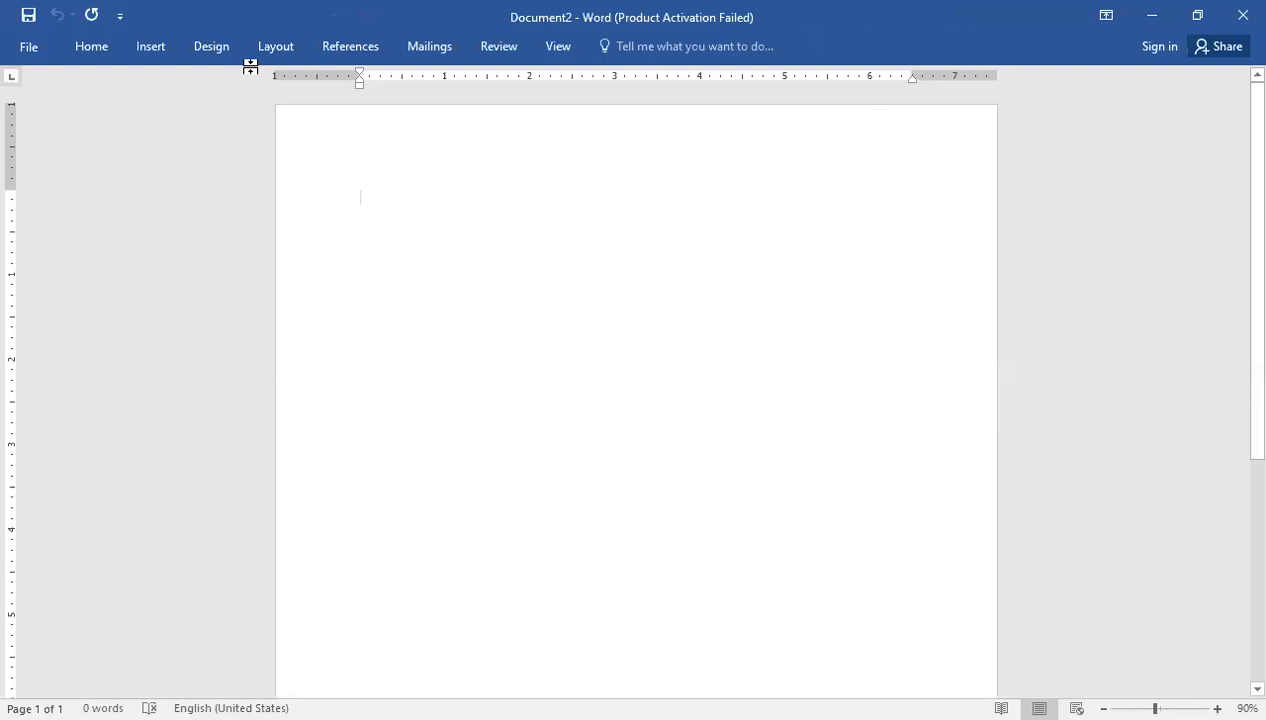
# Keep the ribbon permanently expanded above the blank page with the Home commands shown
pyautogui.click(71, 49)
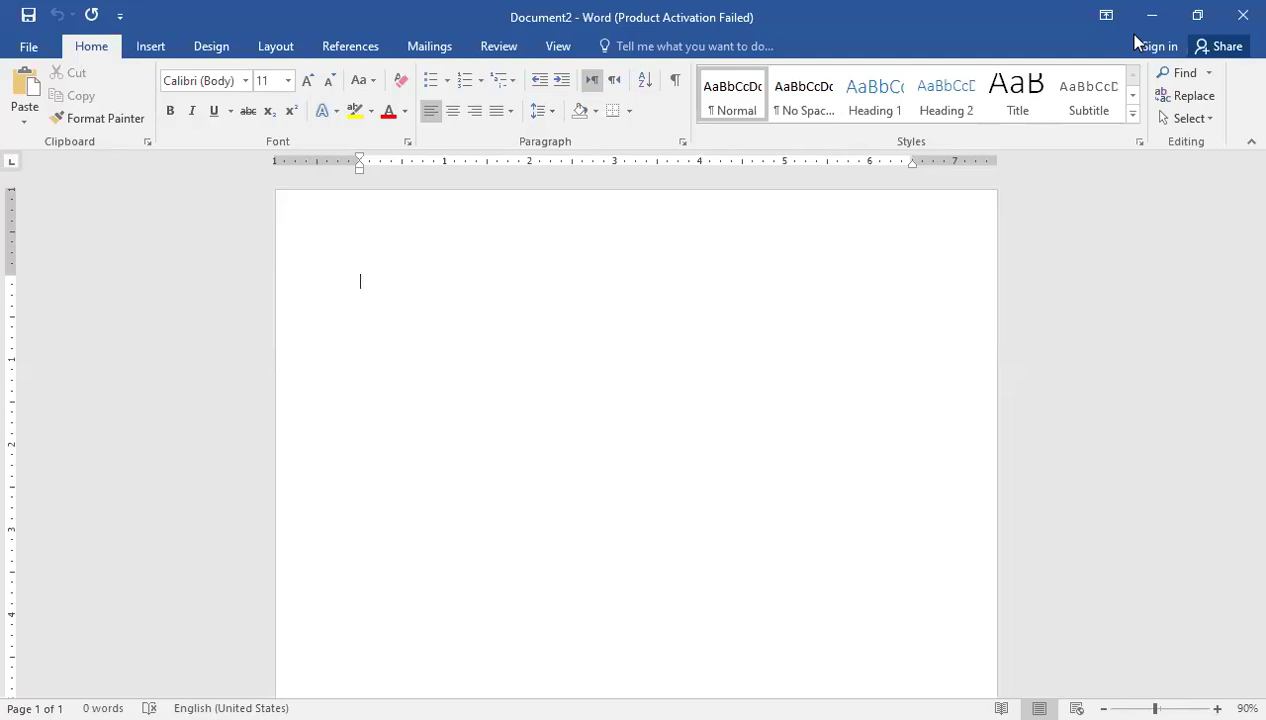
pyautogui.press('BackSpace')
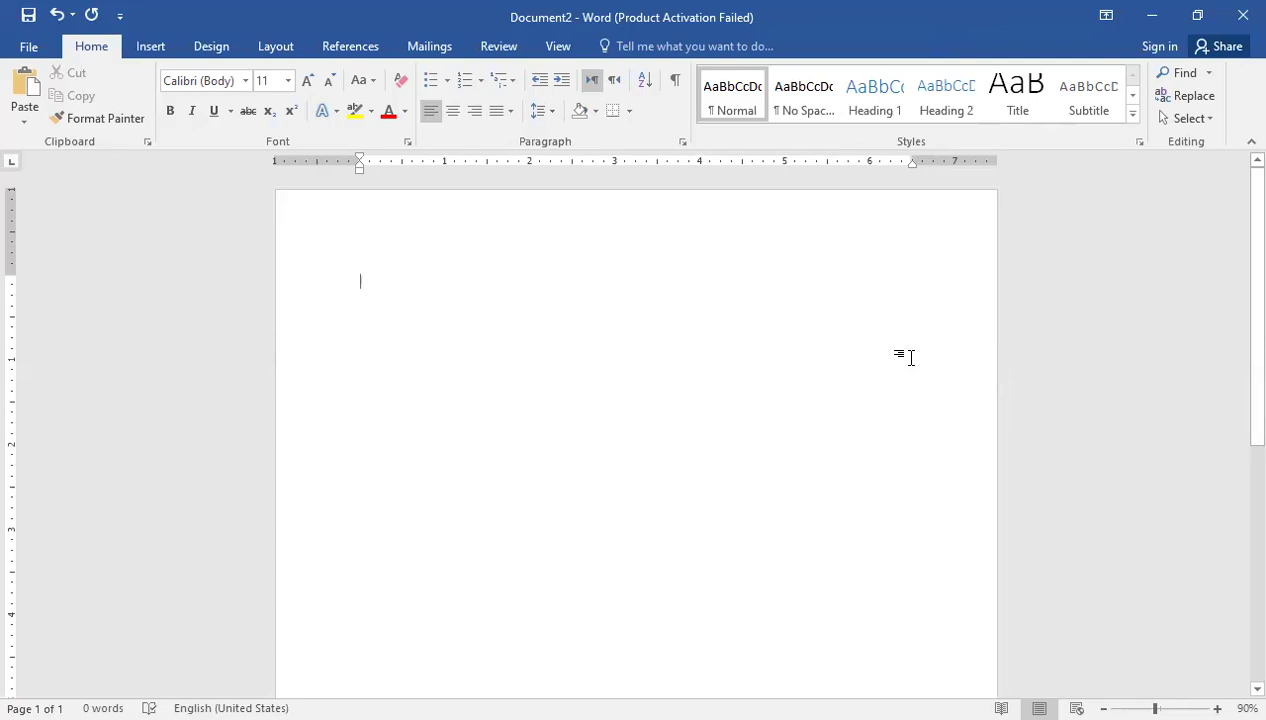
pyautogui.moveTo(1252, 222); pyautogui.dragTo(1060, 161)
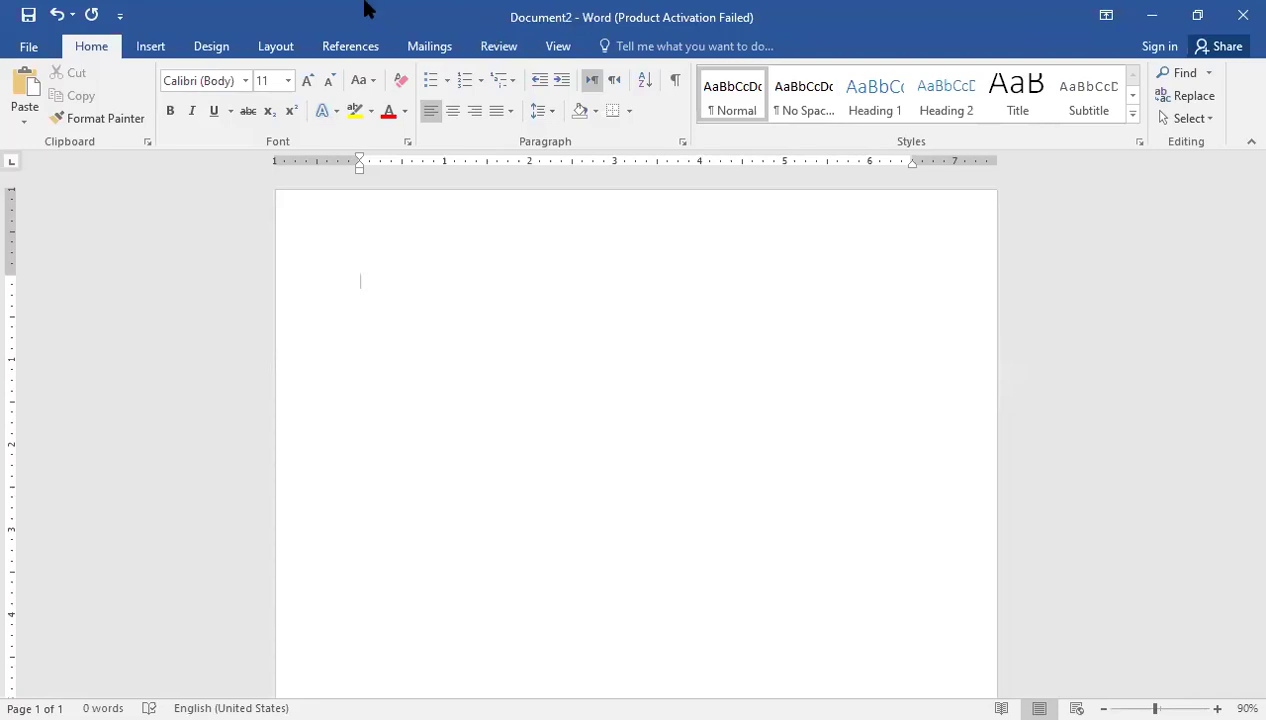
# Add the Open command to the Quick Access Toolbar
pyautogui.click(120, 16)
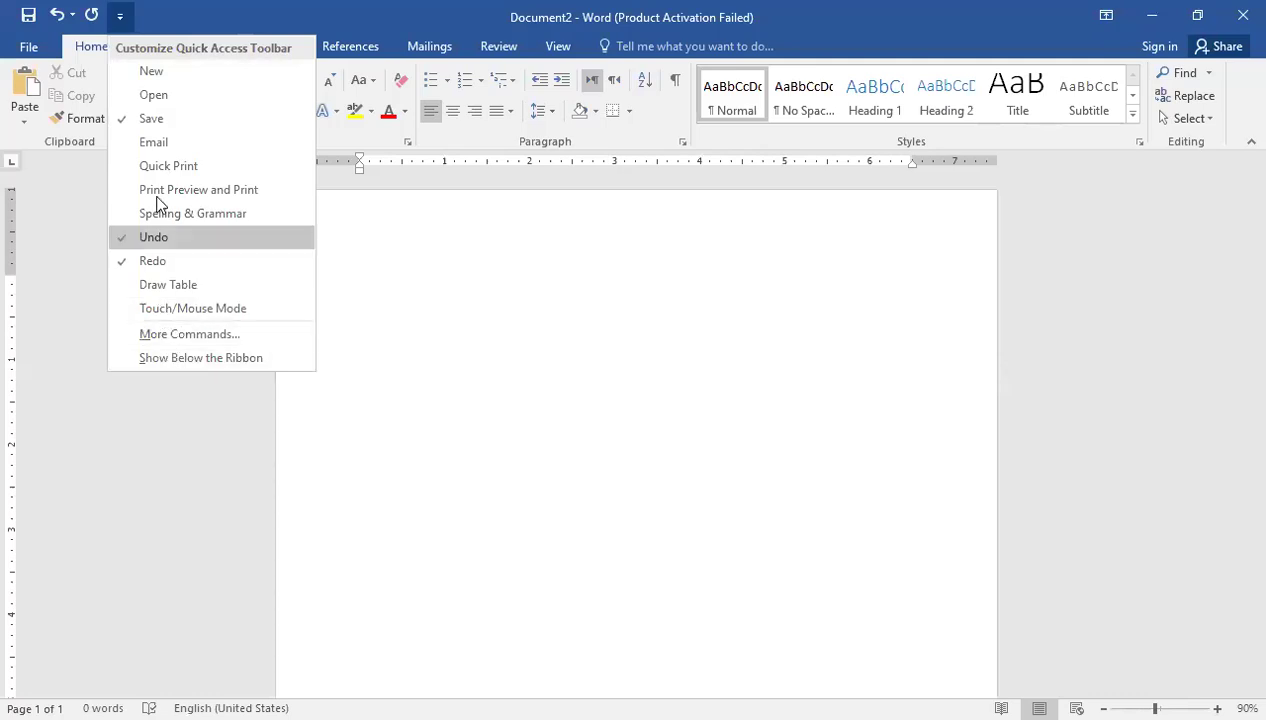
pyautogui.click(150, 100)
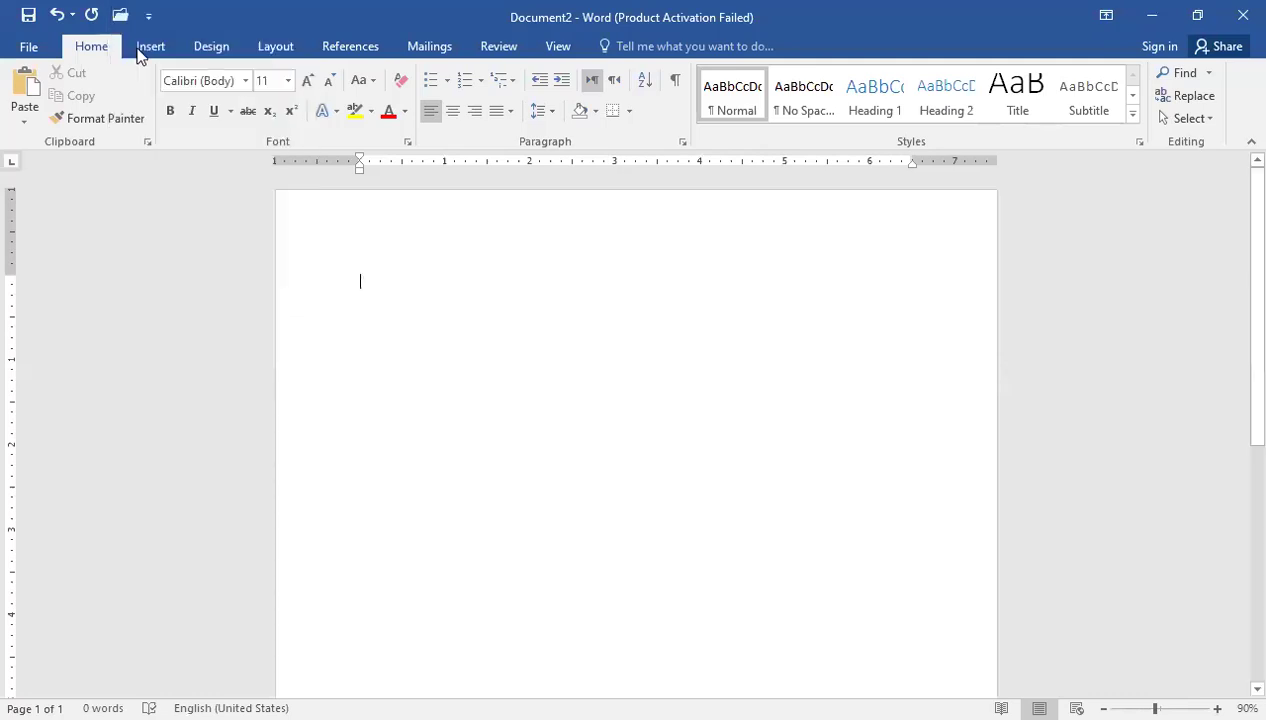
# Add the New command to the Quick Access Toolbar and remove it again
pyautogui.click(148, 16)
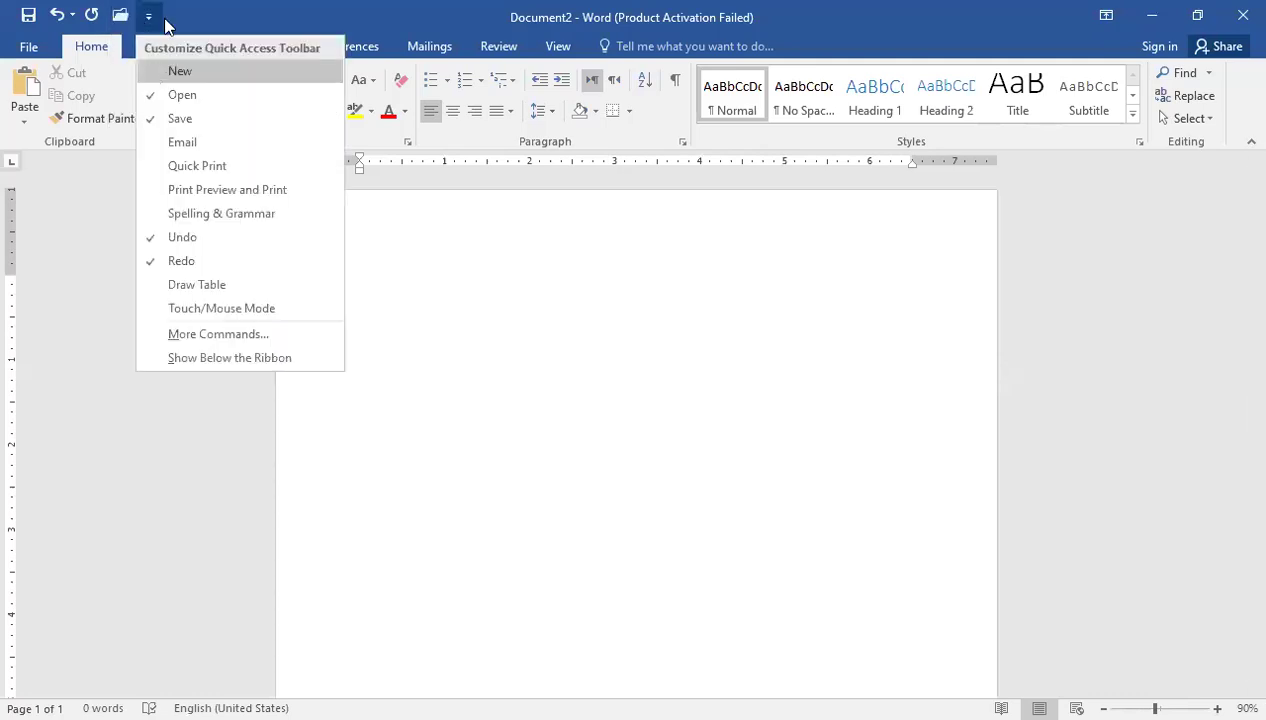
pyautogui.click(155, 77)
pyautogui.click(176, 16)
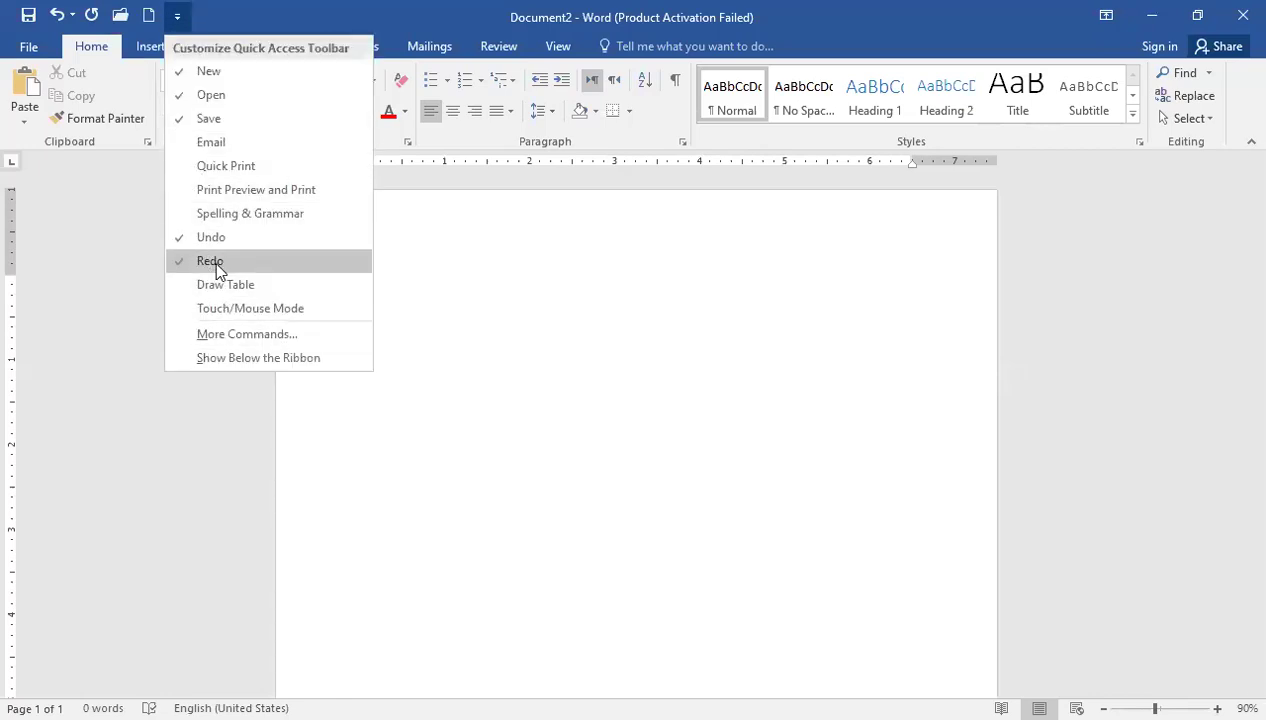
pyautogui.click(200, 72)
pyautogui.click(148, 16)
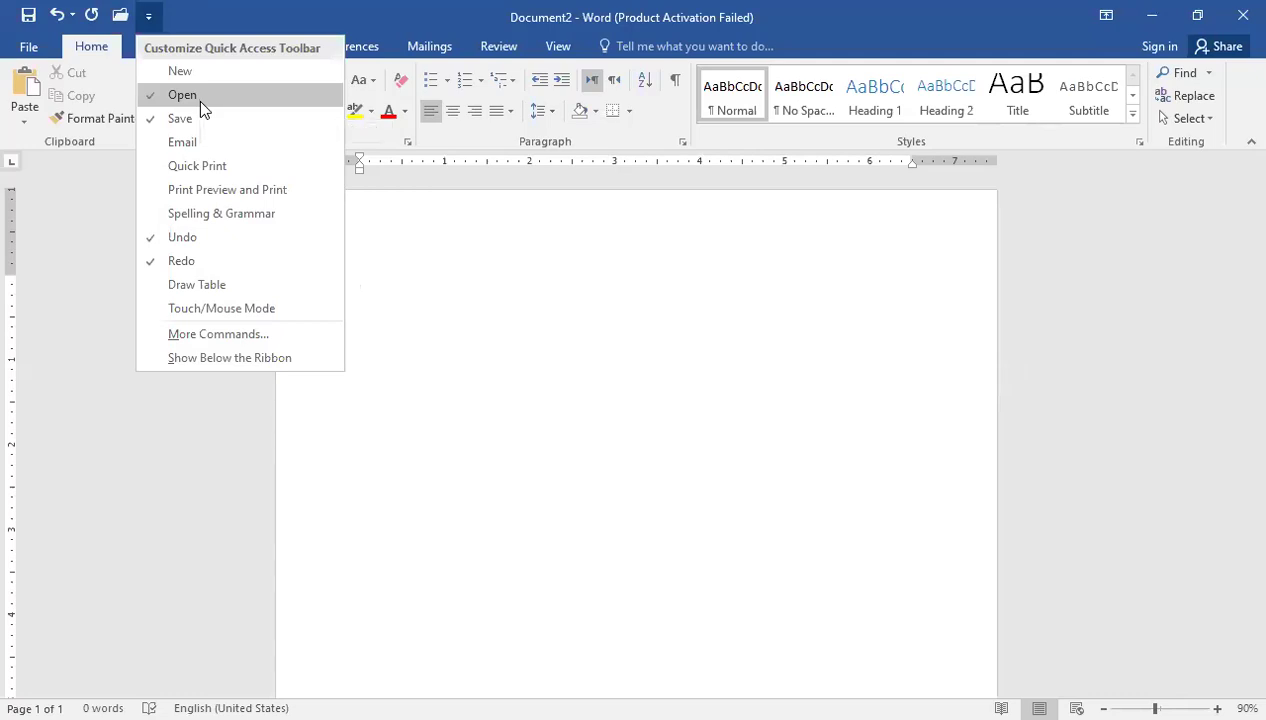
pyautogui.click(152, 18)
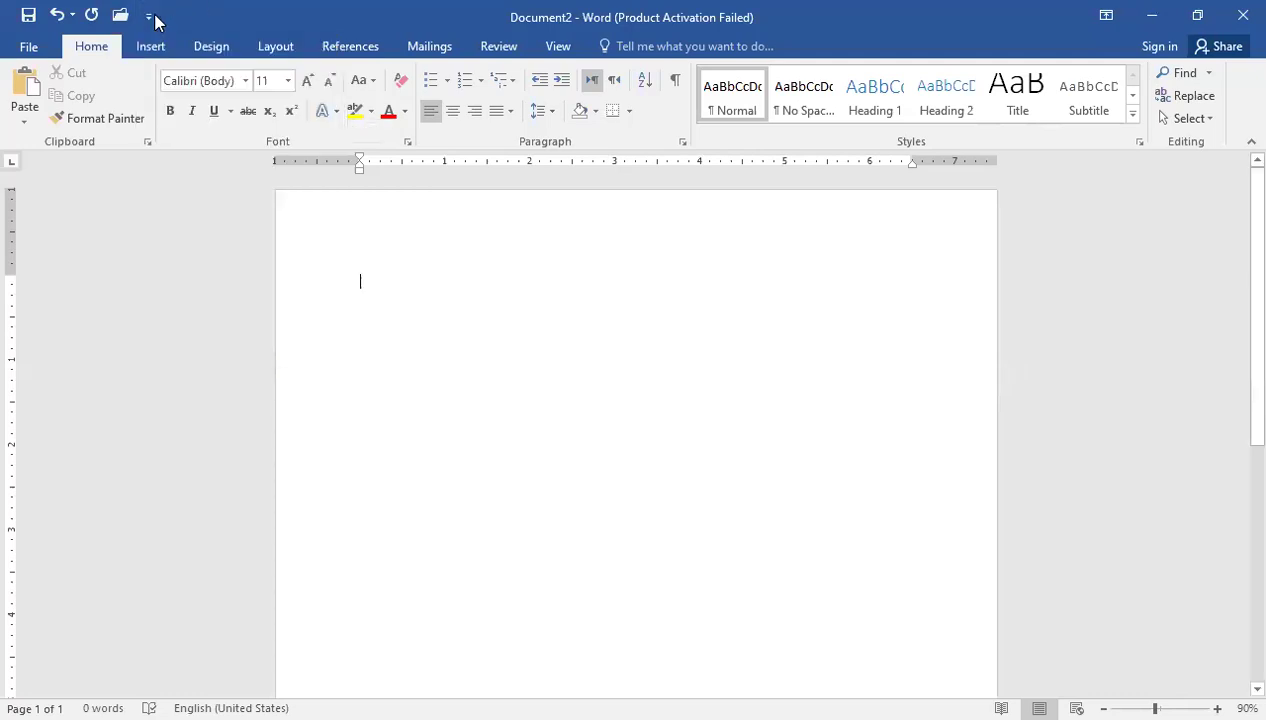
pyautogui.click(152, 18)
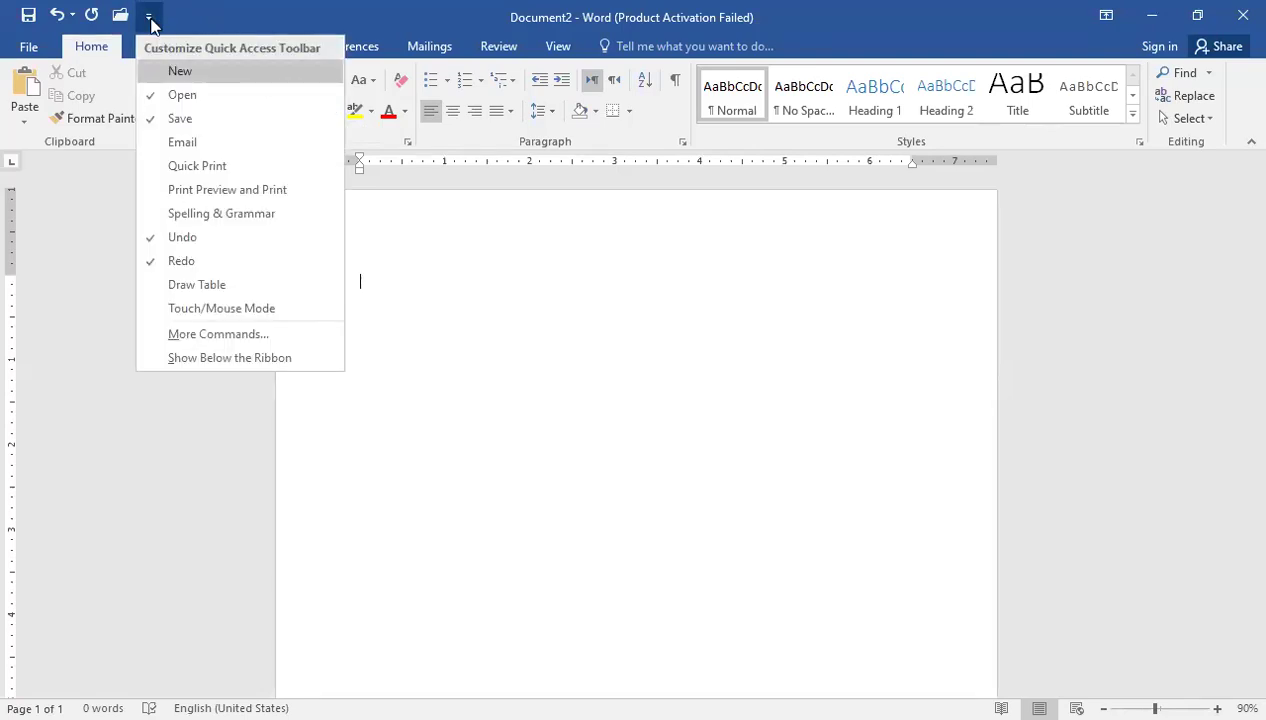
pyautogui.click(151, 20)
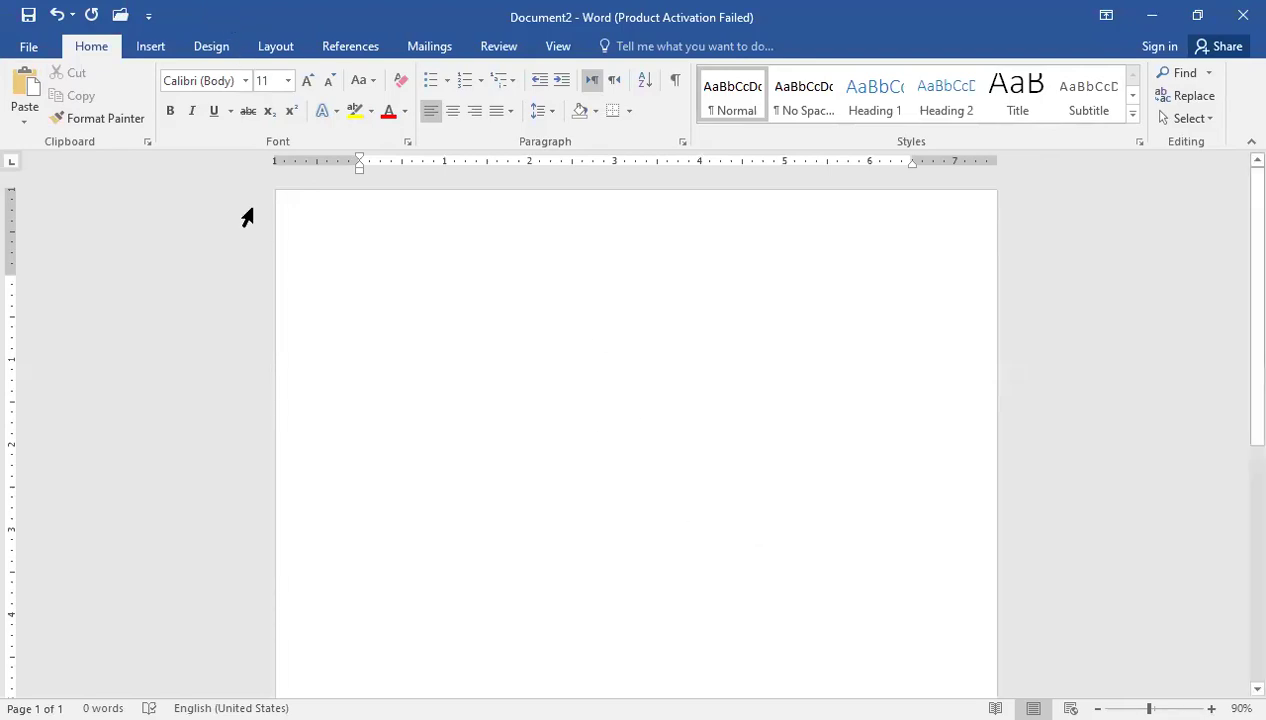
# Examine the Insert, Design, Layout, References, Mailings and Review commands, including the paper size and margin presets
pyautogui.click(150, 46)
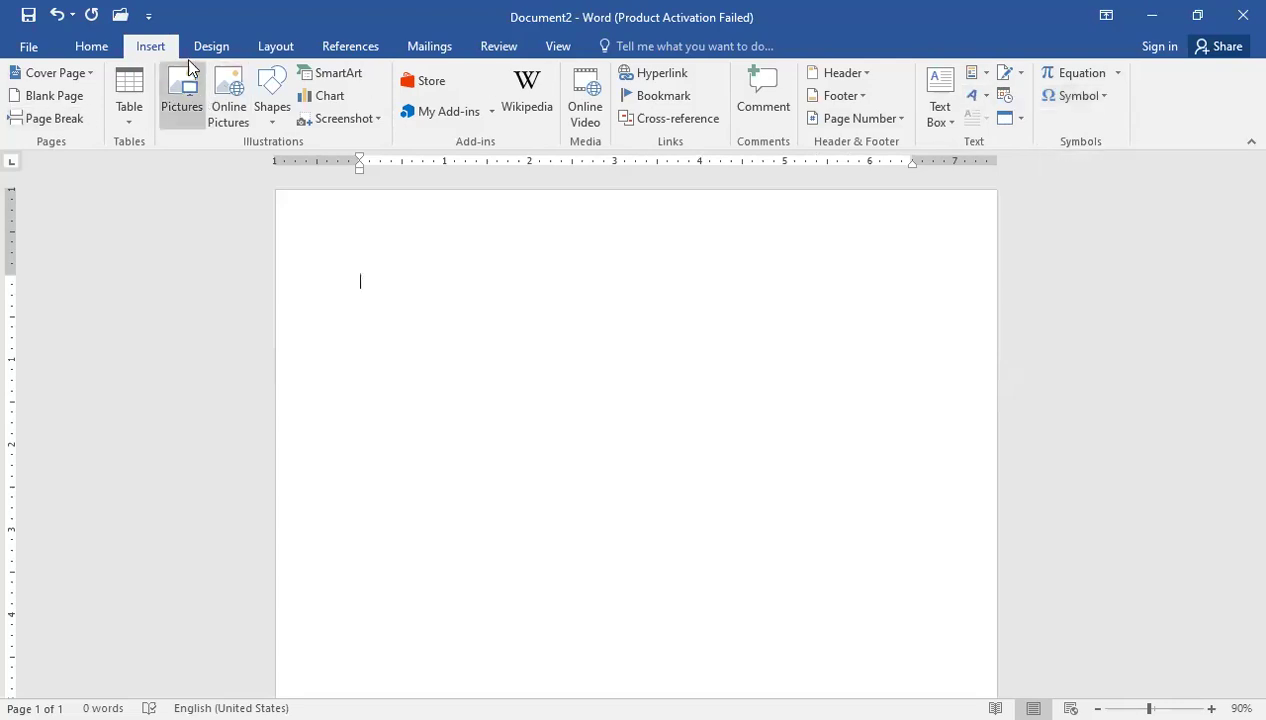
pyautogui.click(216, 49)
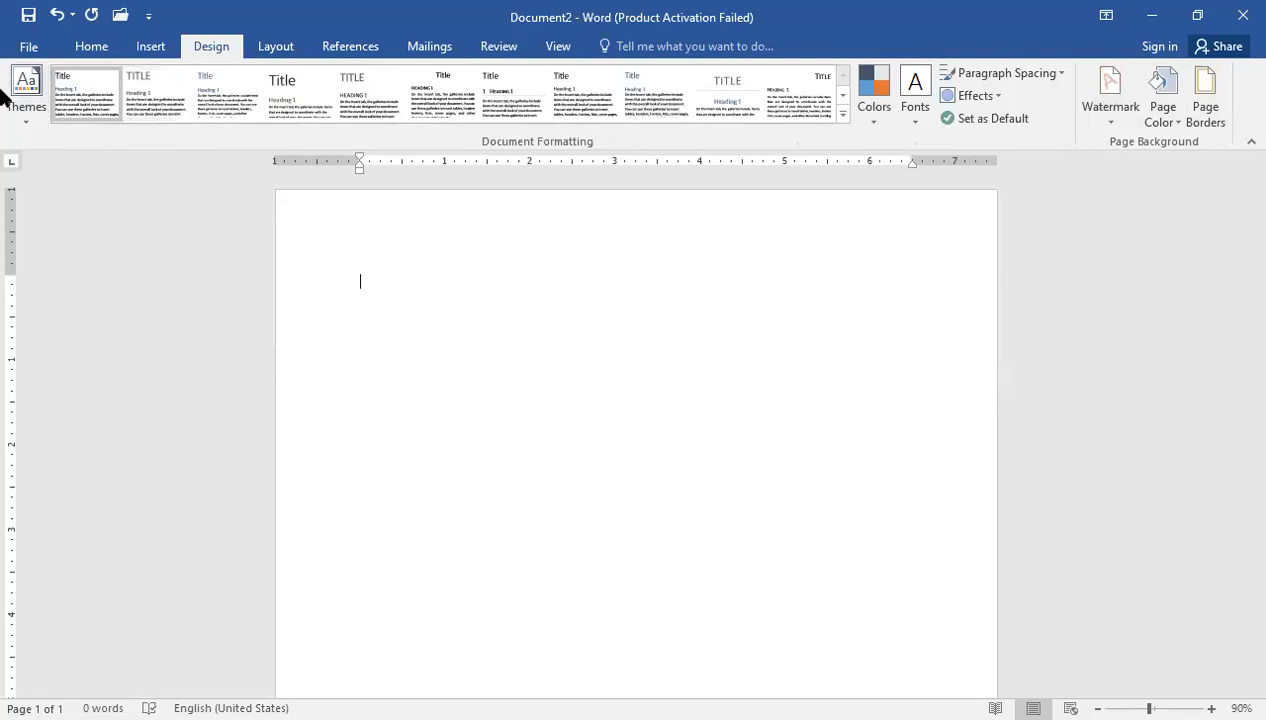
pyautogui.click(280, 47)
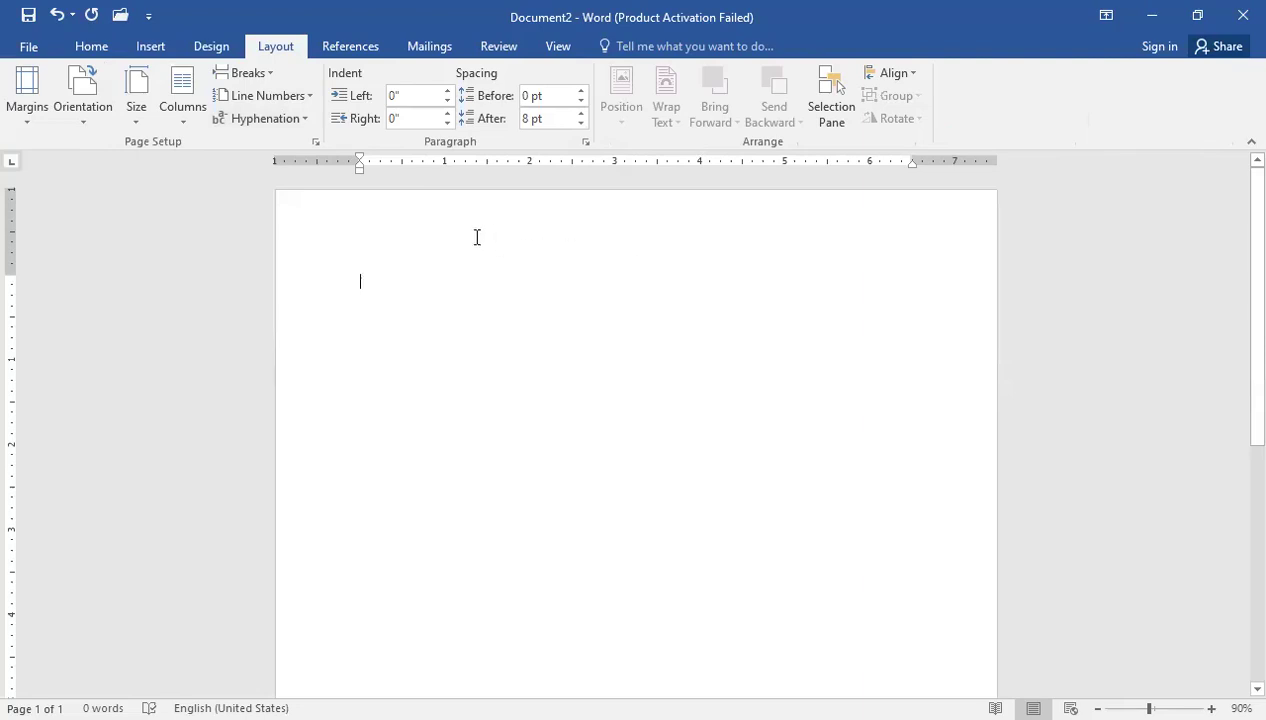
pyautogui.click(137, 97)
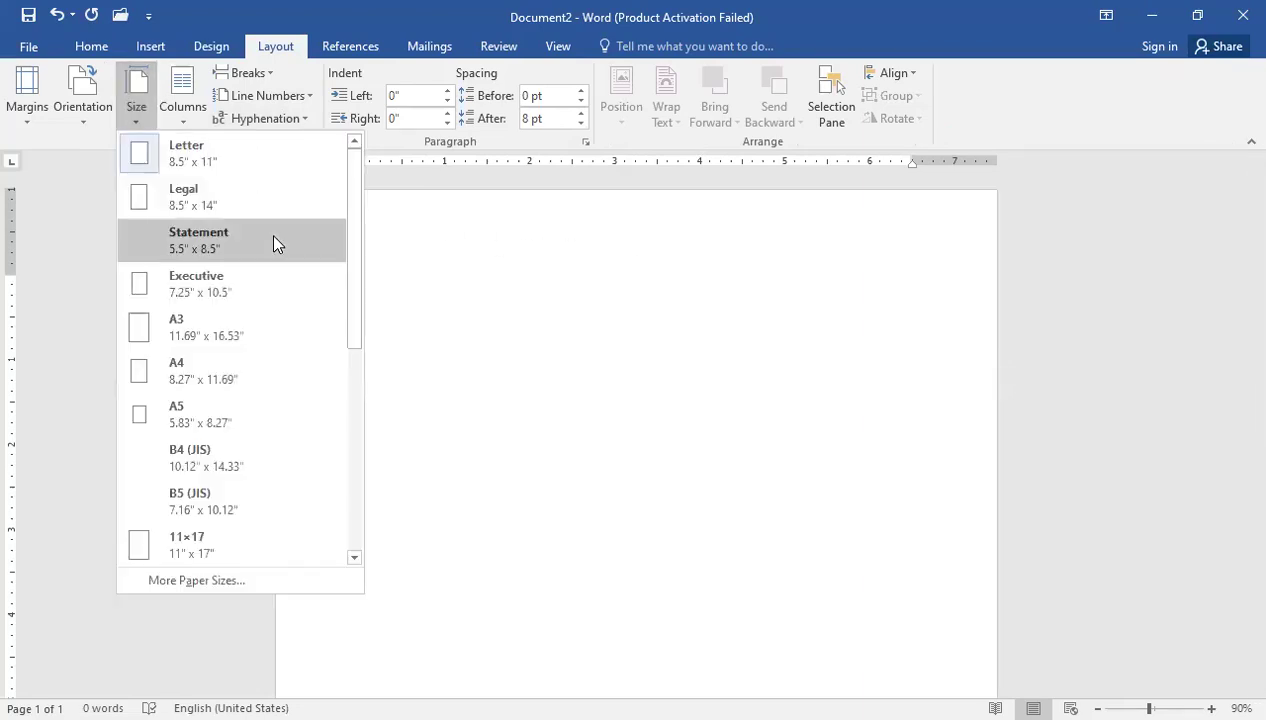
pyautogui.click(517, 257)
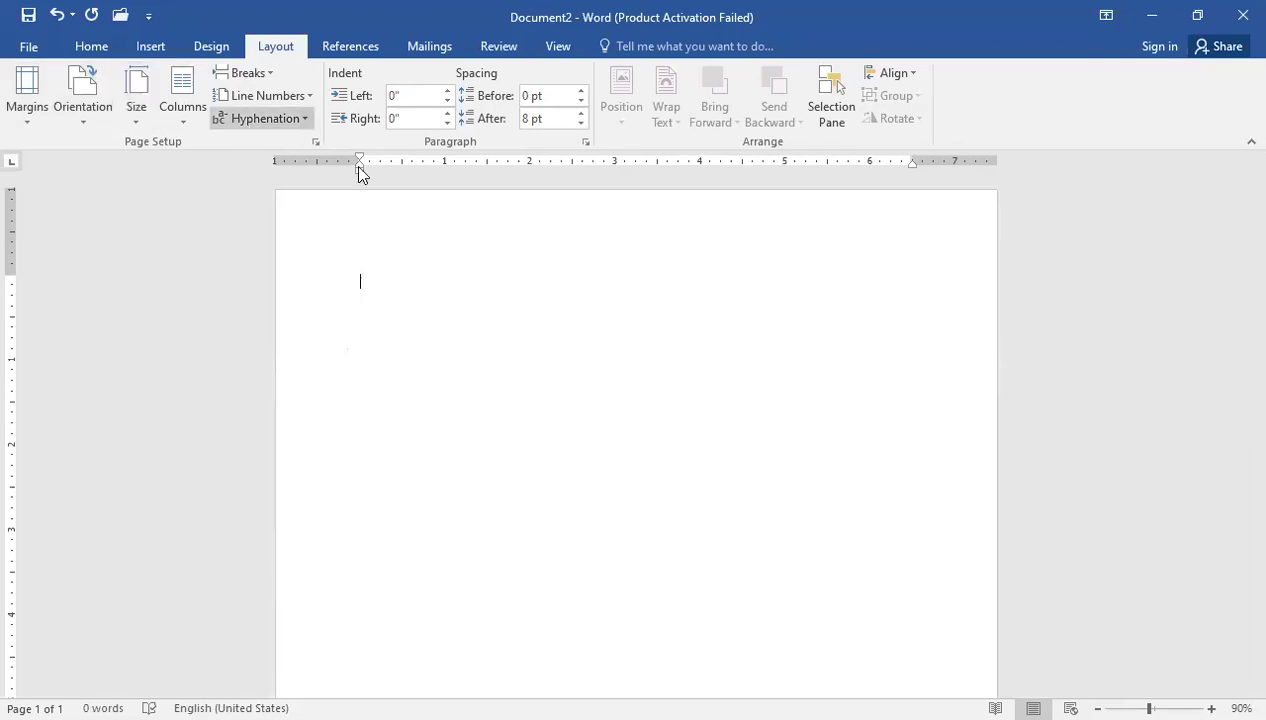
pyautogui.click(36, 112)
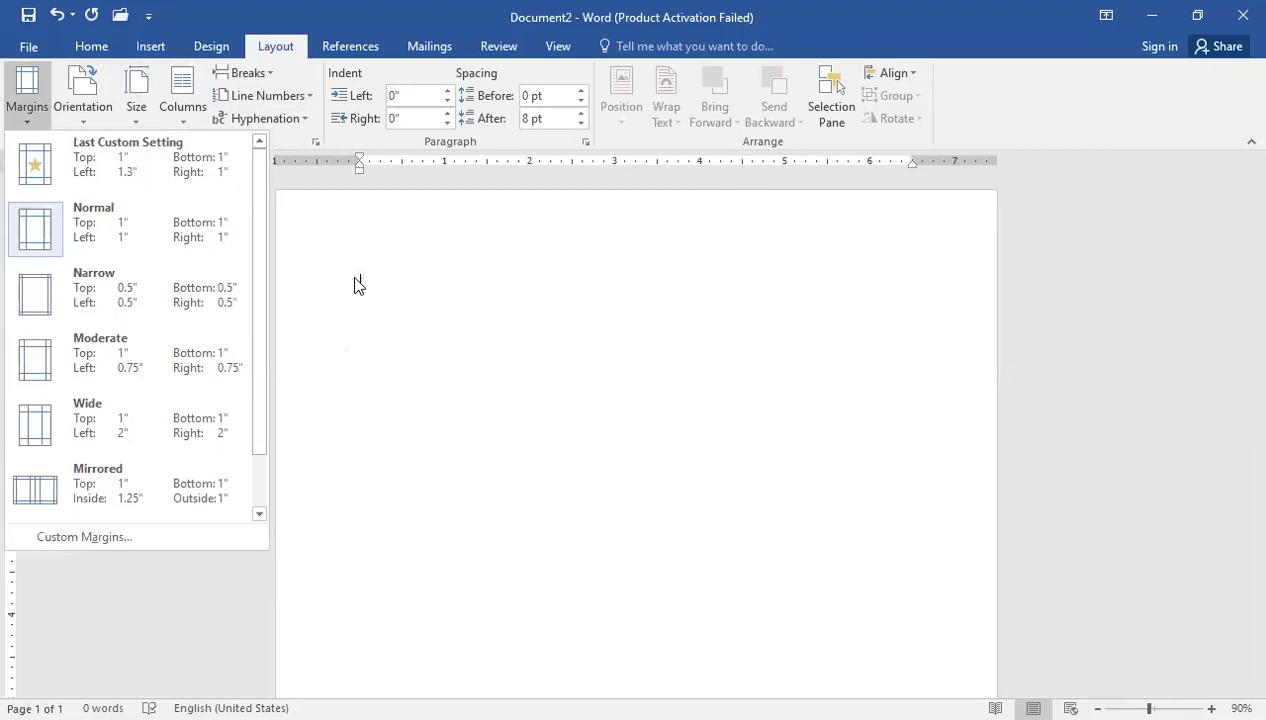
pyautogui.click(350, 52)
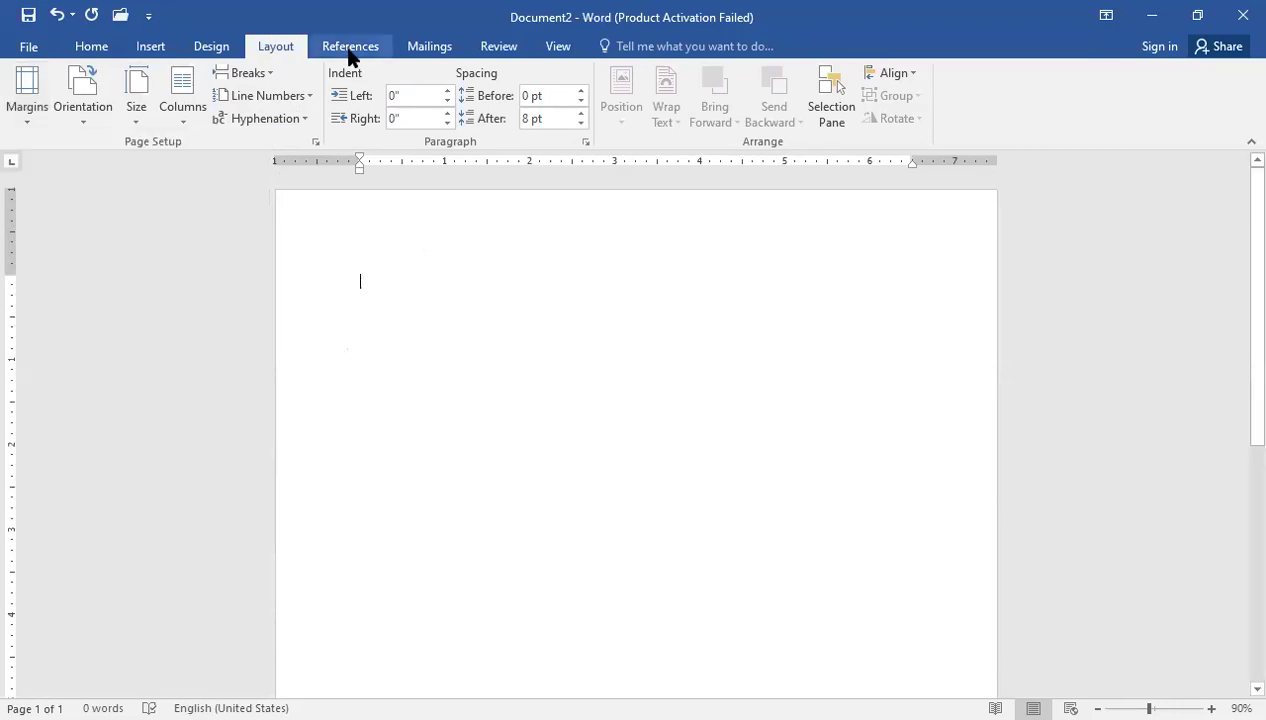
pyautogui.click(349, 50)
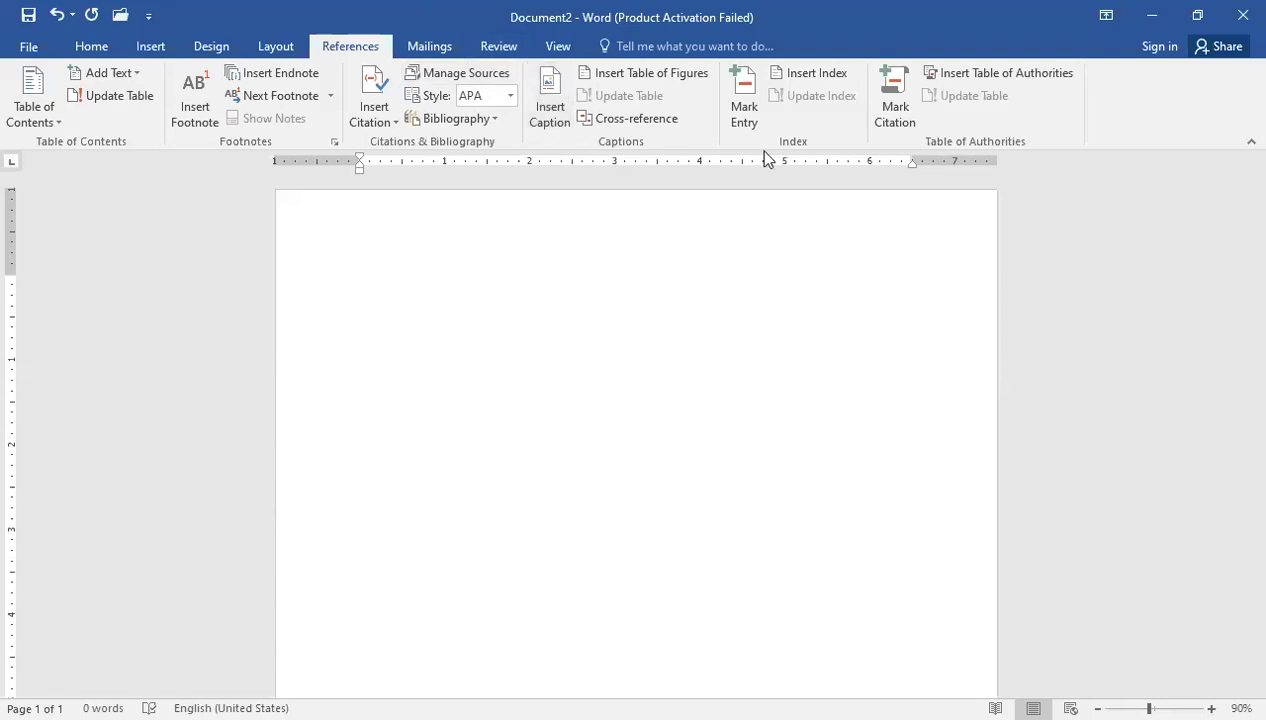
pyautogui.click(437, 48)
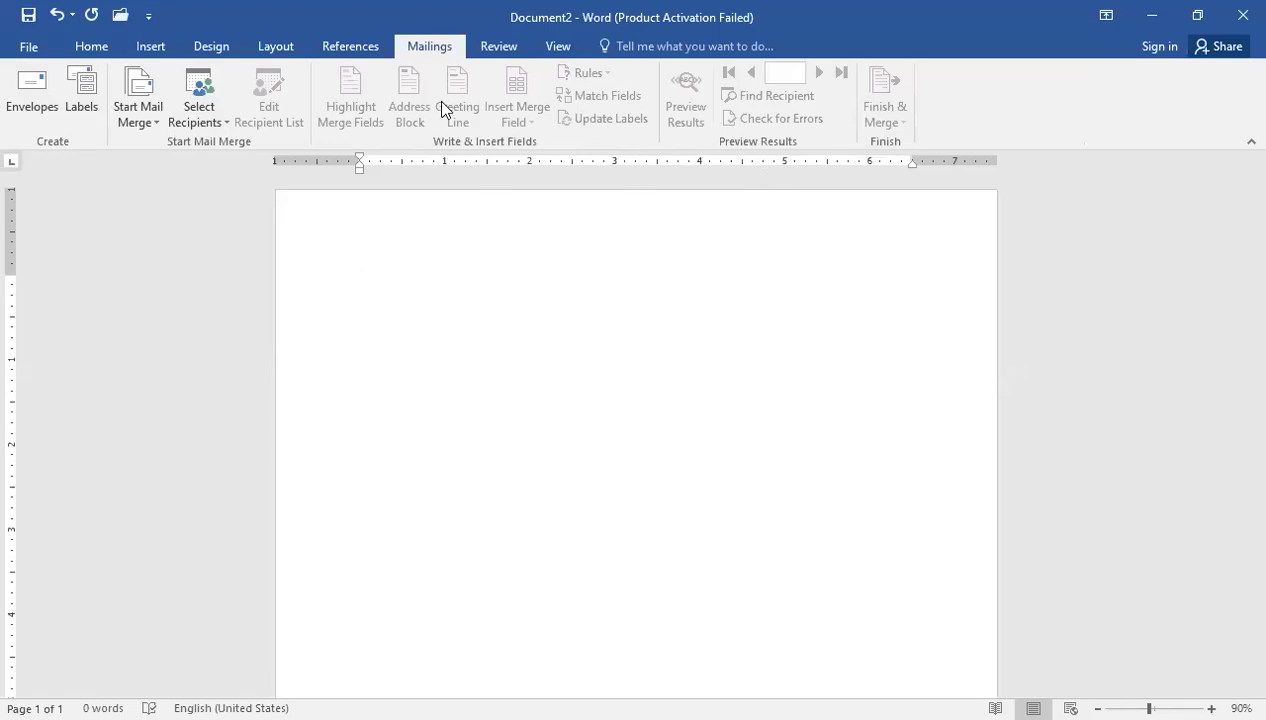
pyautogui.click(504, 50)
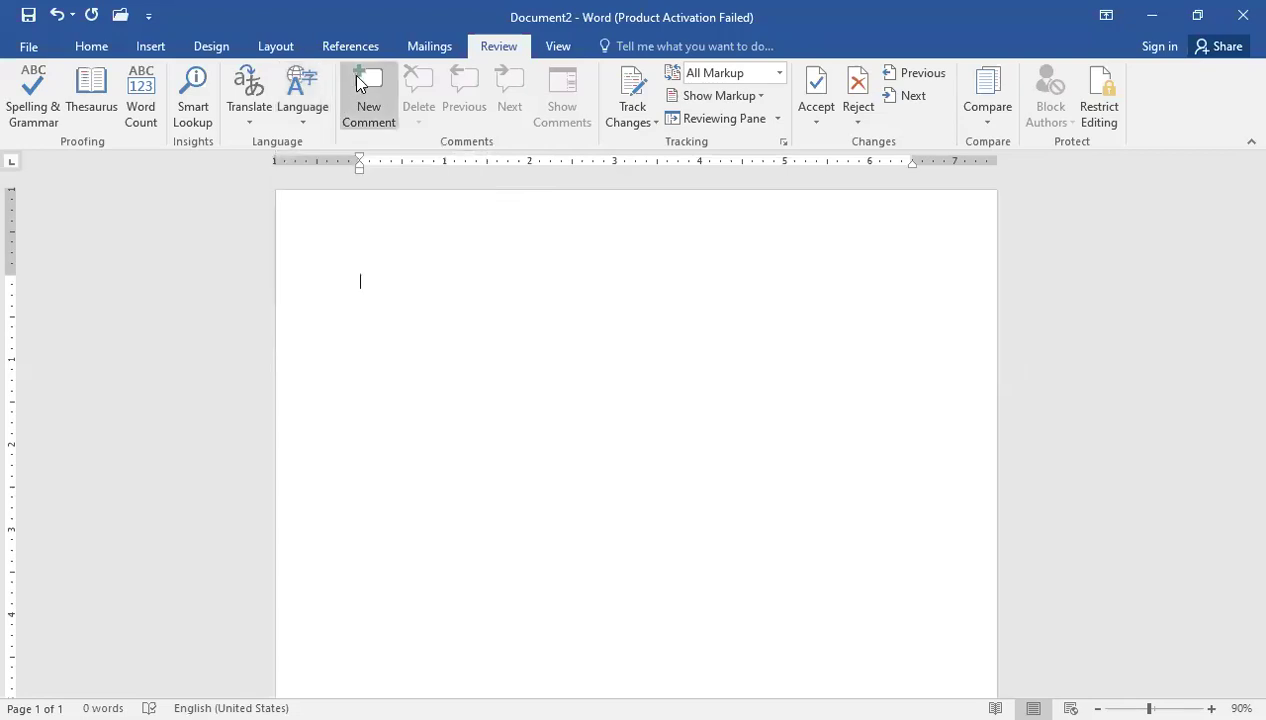
# Hide the rulers around the page and show them again
pyautogui.click(557, 46)
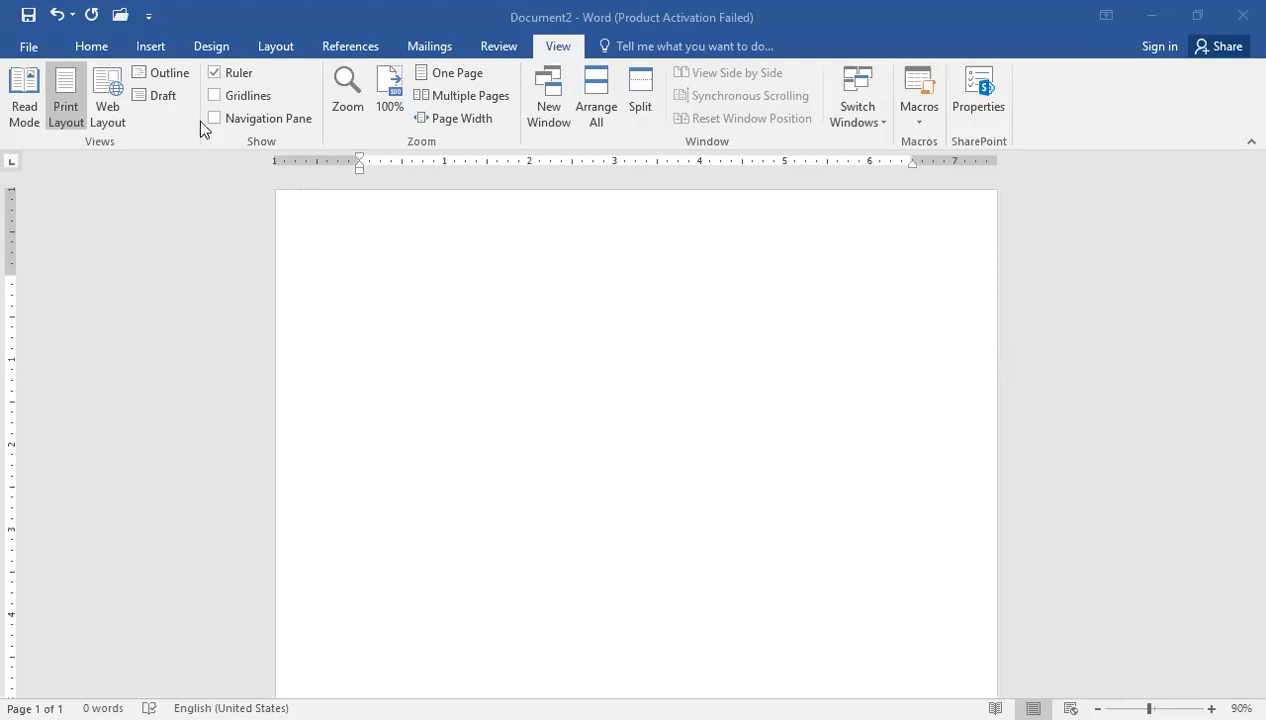
pyautogui.click(216, 74)
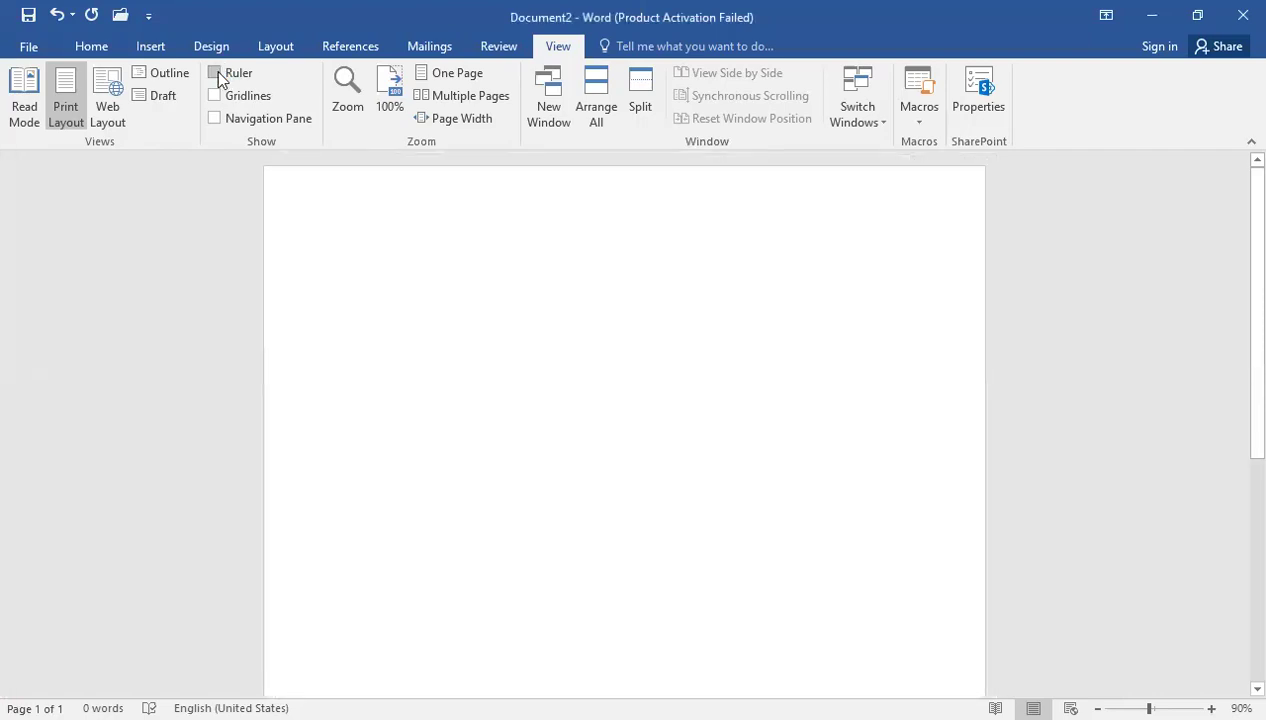
pyautogui.click(216, 74)
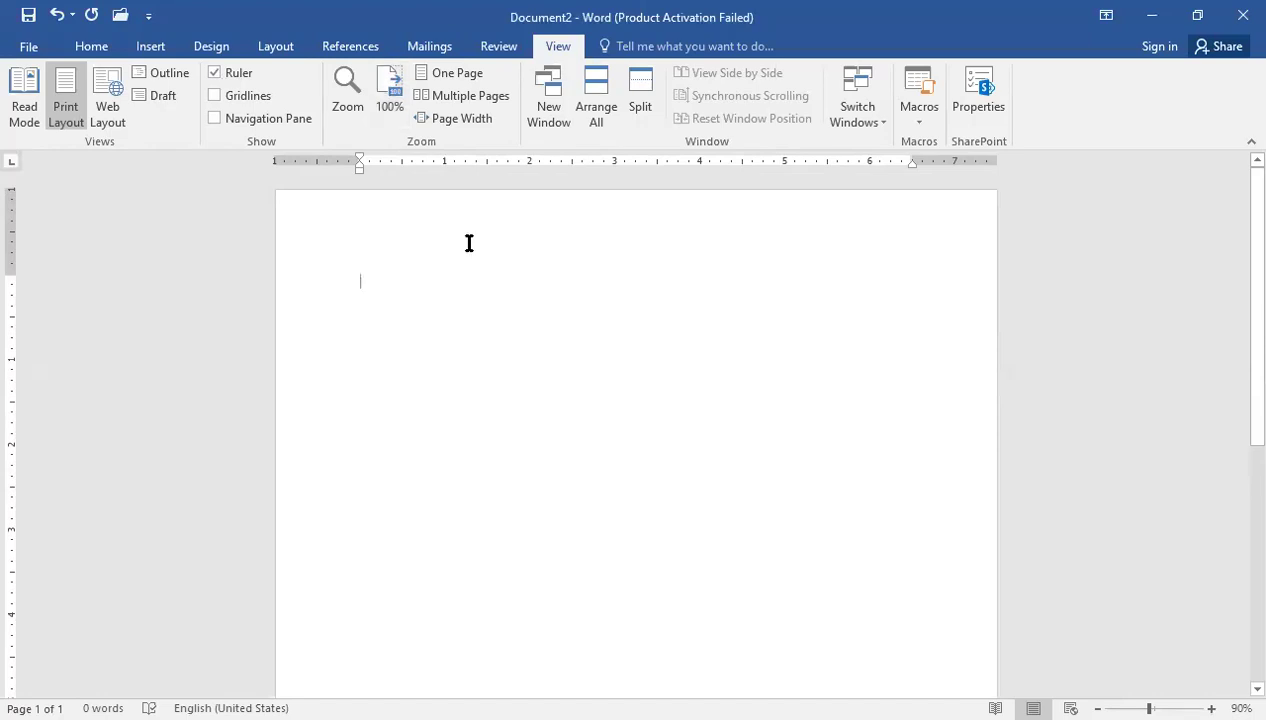
# Set the document's zoom to 100%
pyautogui.scroll(2, 469, 243)
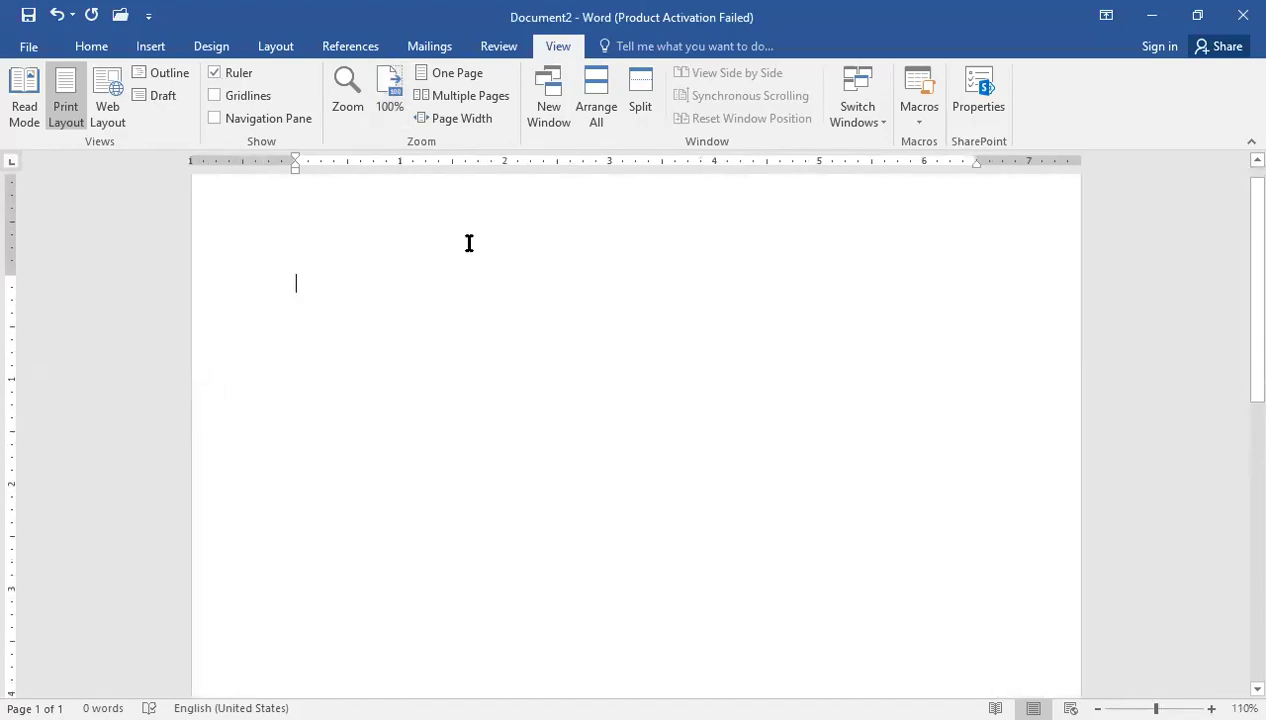
pyautogui.scroll(-1, 469, 243)
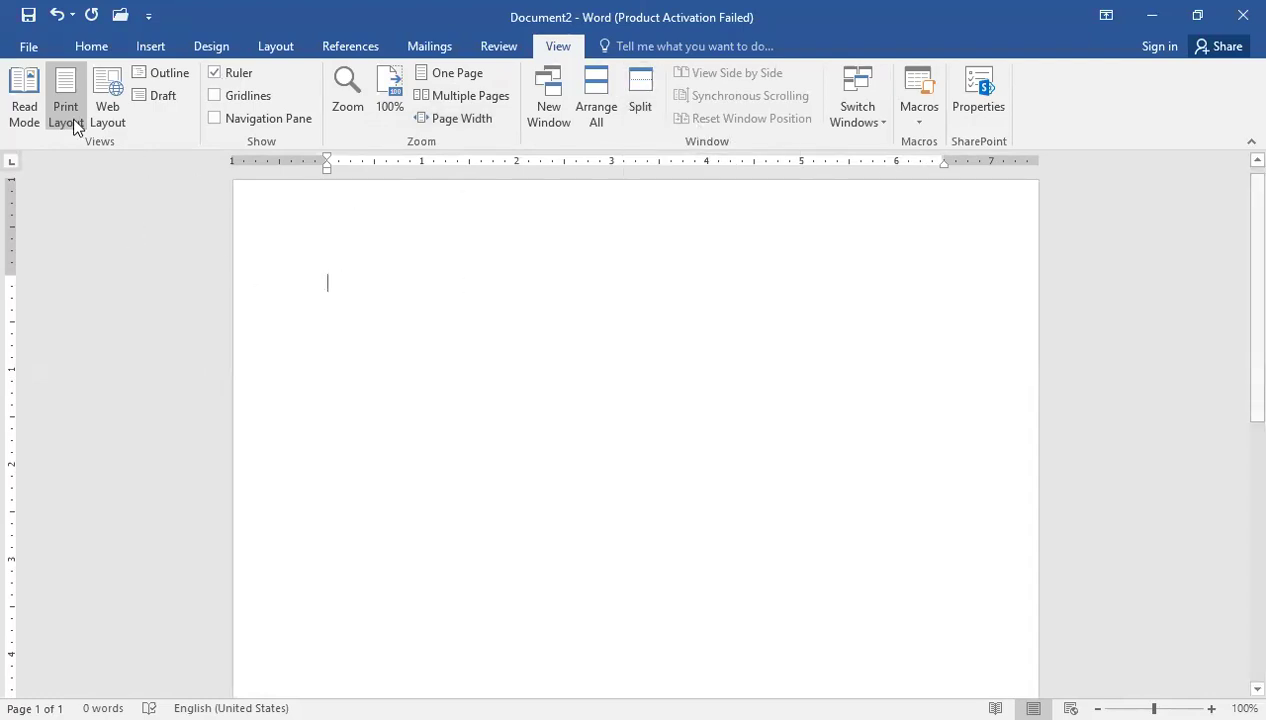
# Look over the file commands and the document's Info page, and return to the Home commands
pyautogui.click(30, 47)
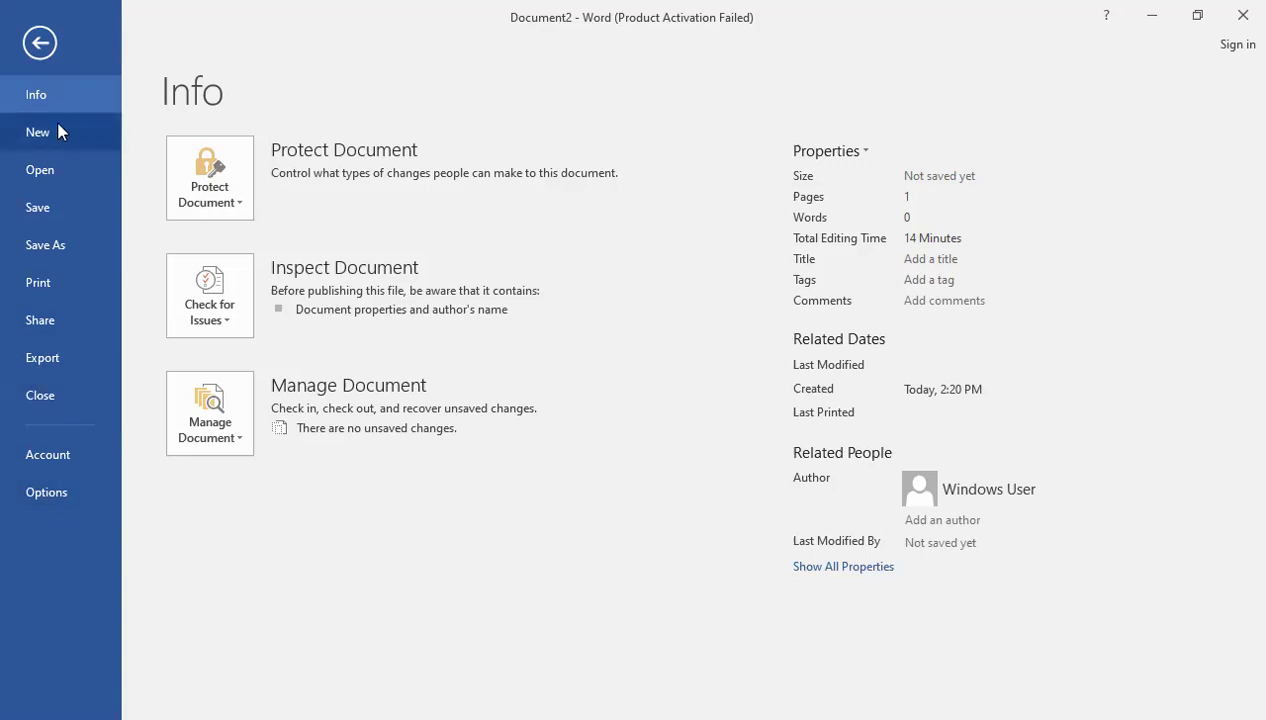
pyautogui.press('Escape')
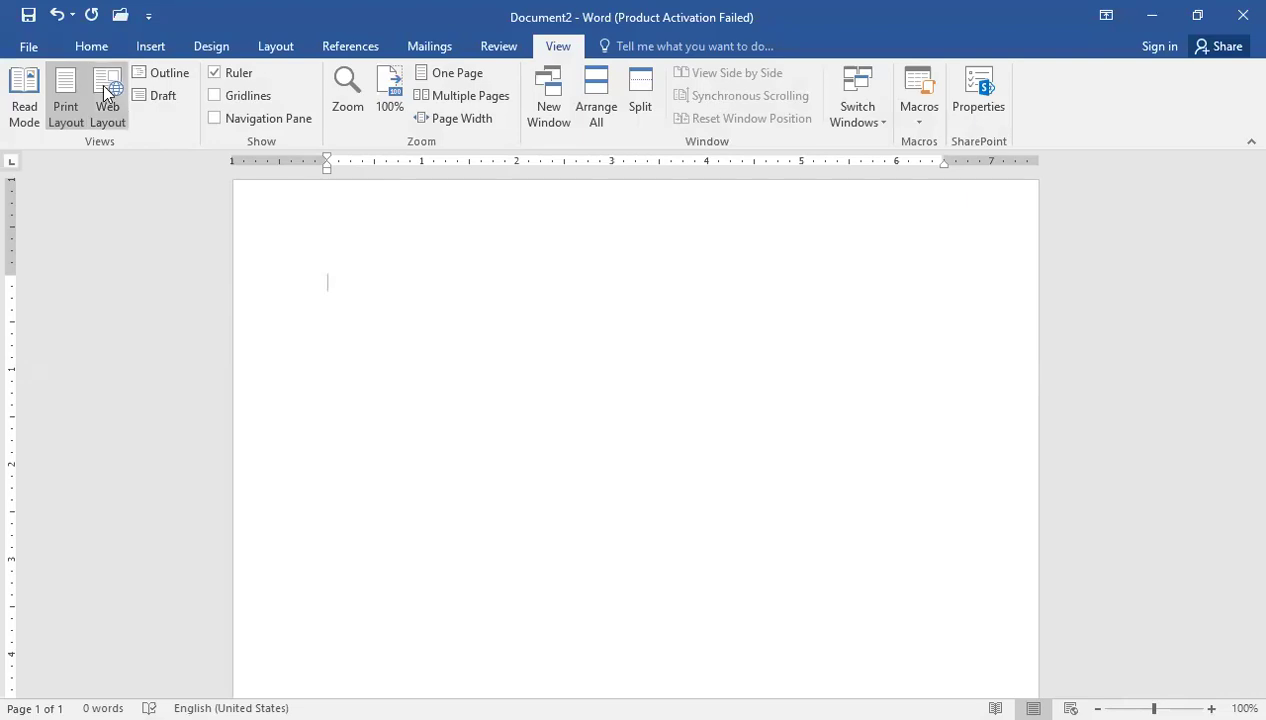
pyautogui.click(88, 50)
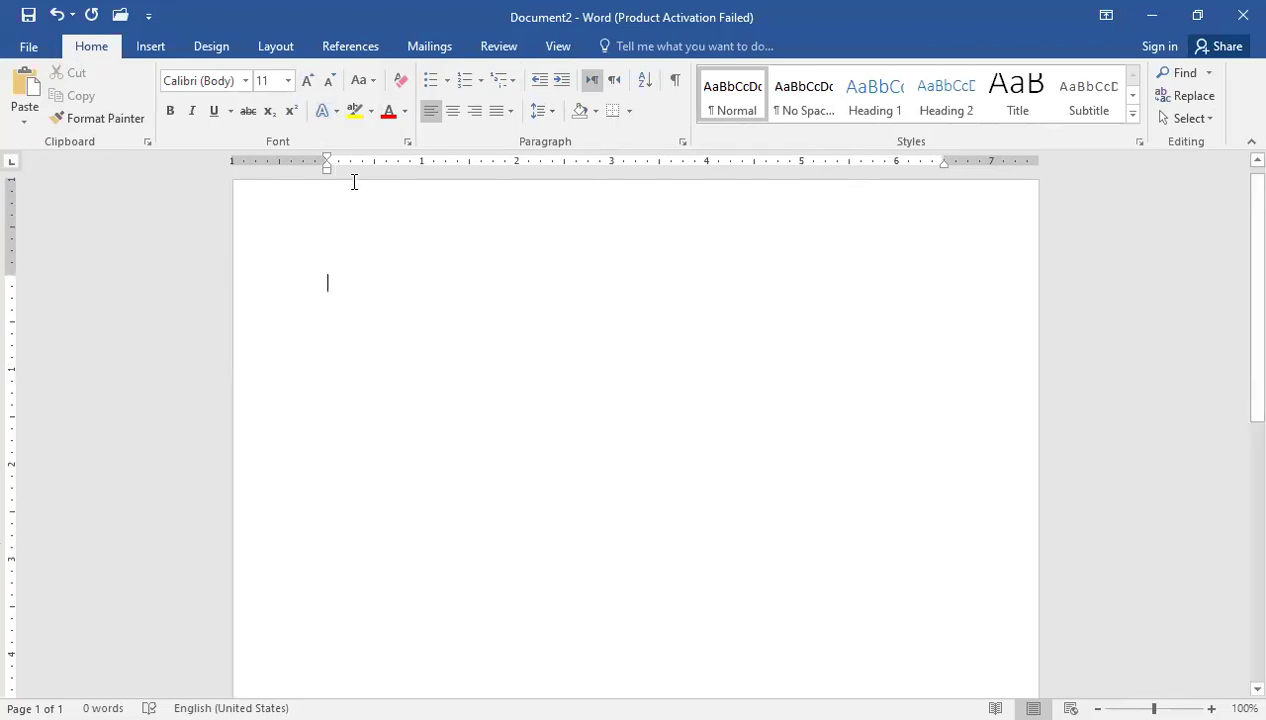
pyautogui.doubleClick(846, 176)
pyautogui.scroll(-5, 836, 206)
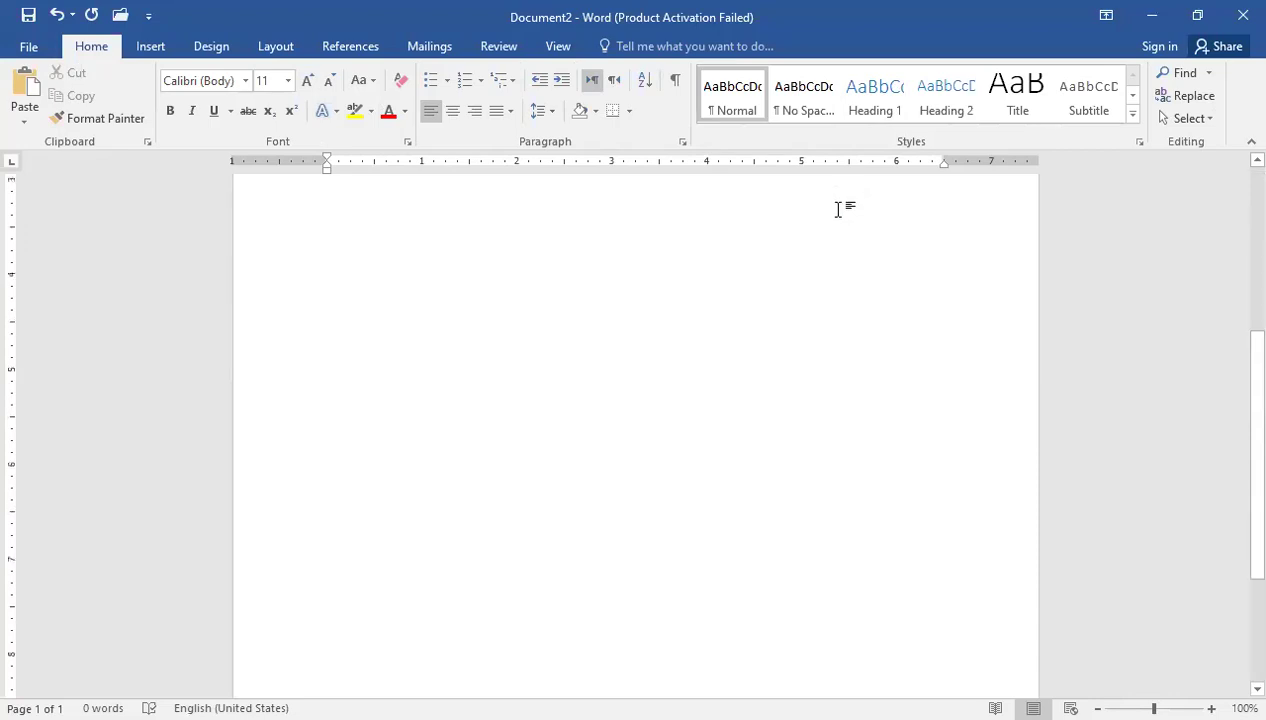
pyautogui.scroll(4, 172, 328)
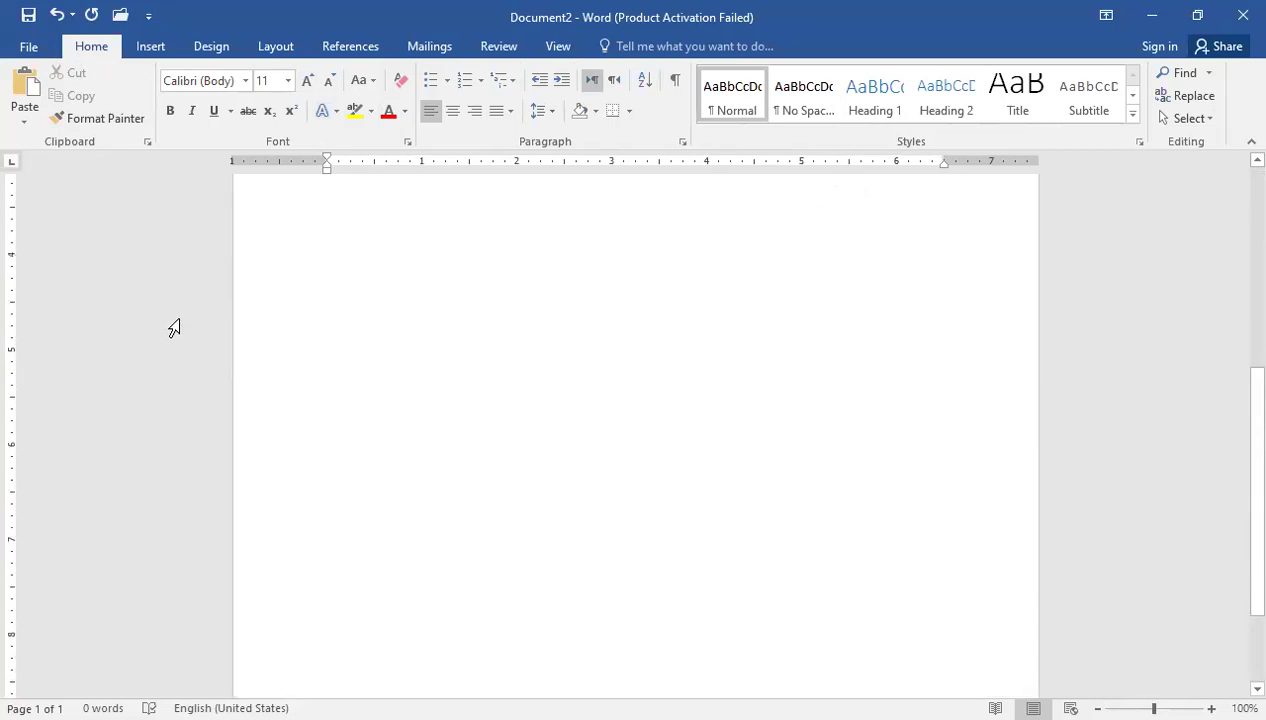
pyautogui.scroll(5, 172, 328)
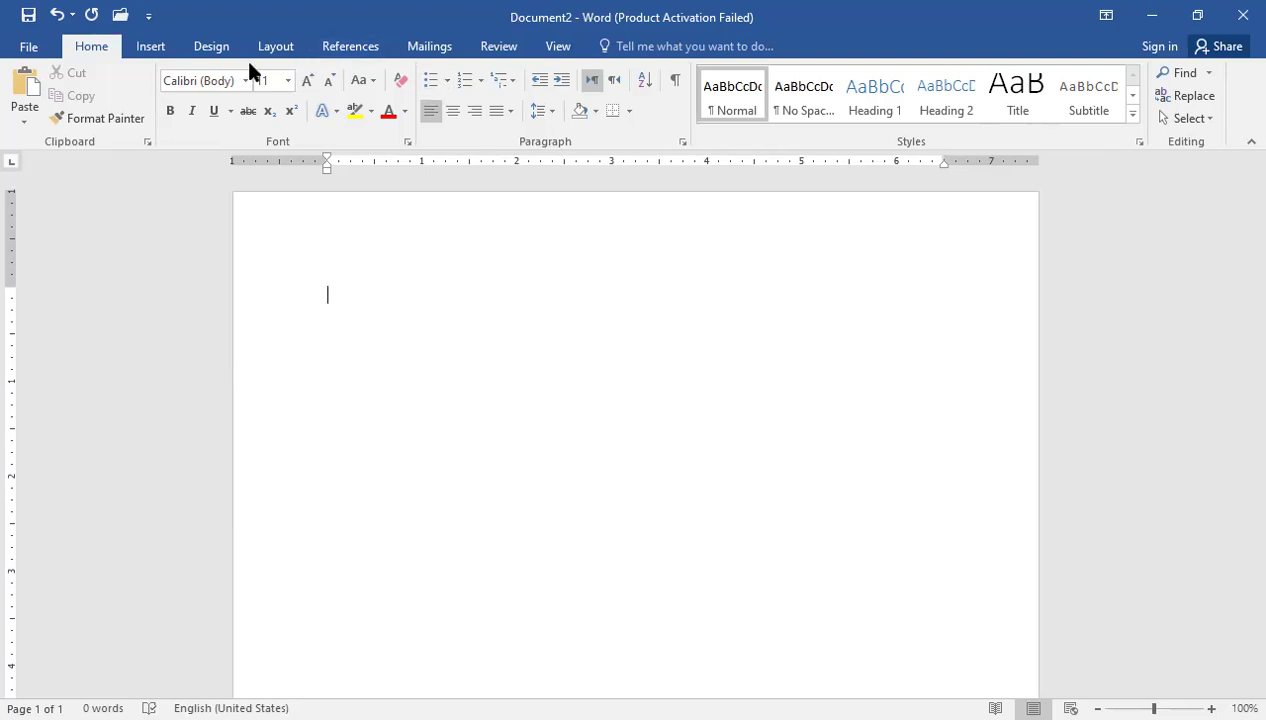
# Examine the page orientation and paper size presets among the Layout commands, and return to the Home commands
pyautogui.click(275, 47)
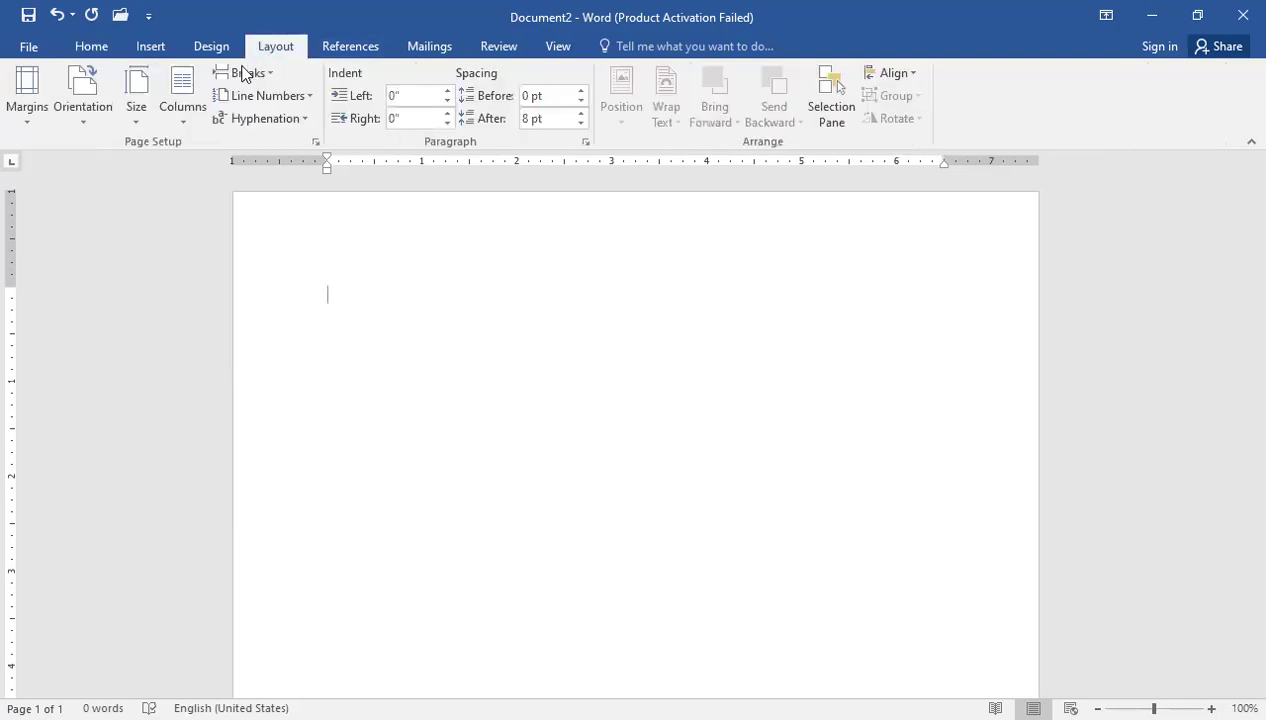
pyautogui.click(88, 115)
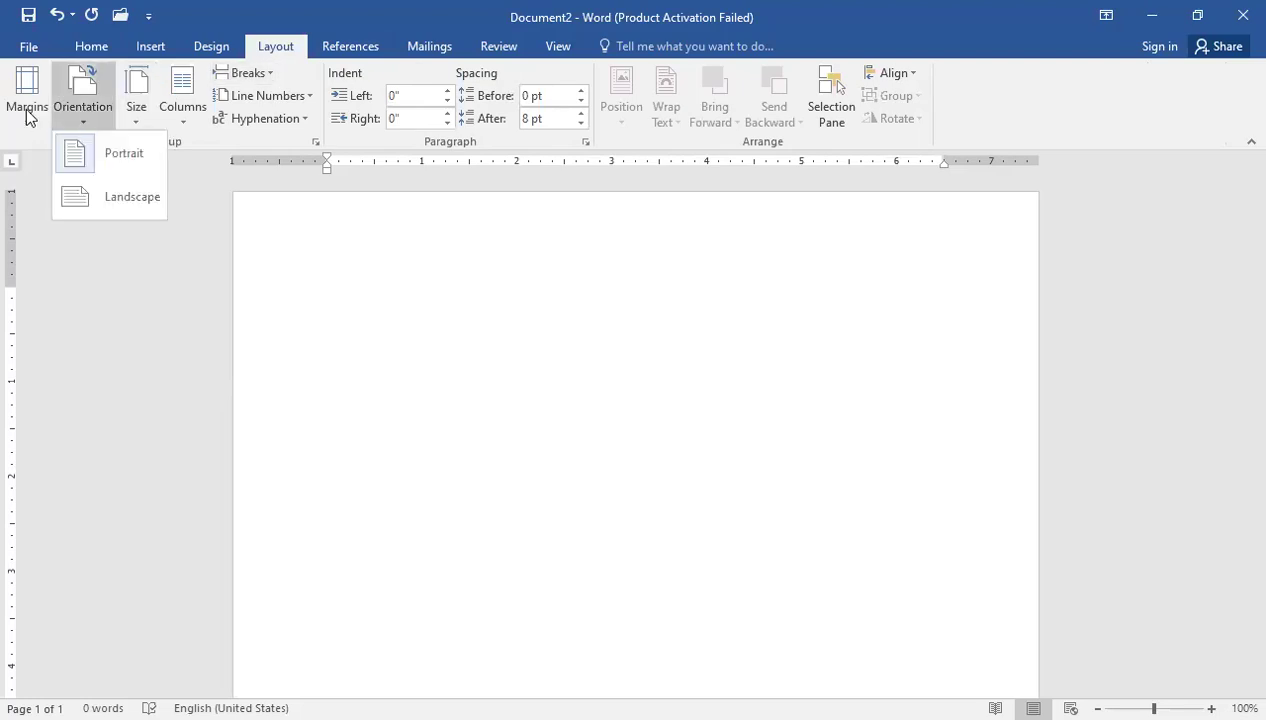
pyautogui.click(130, 97)
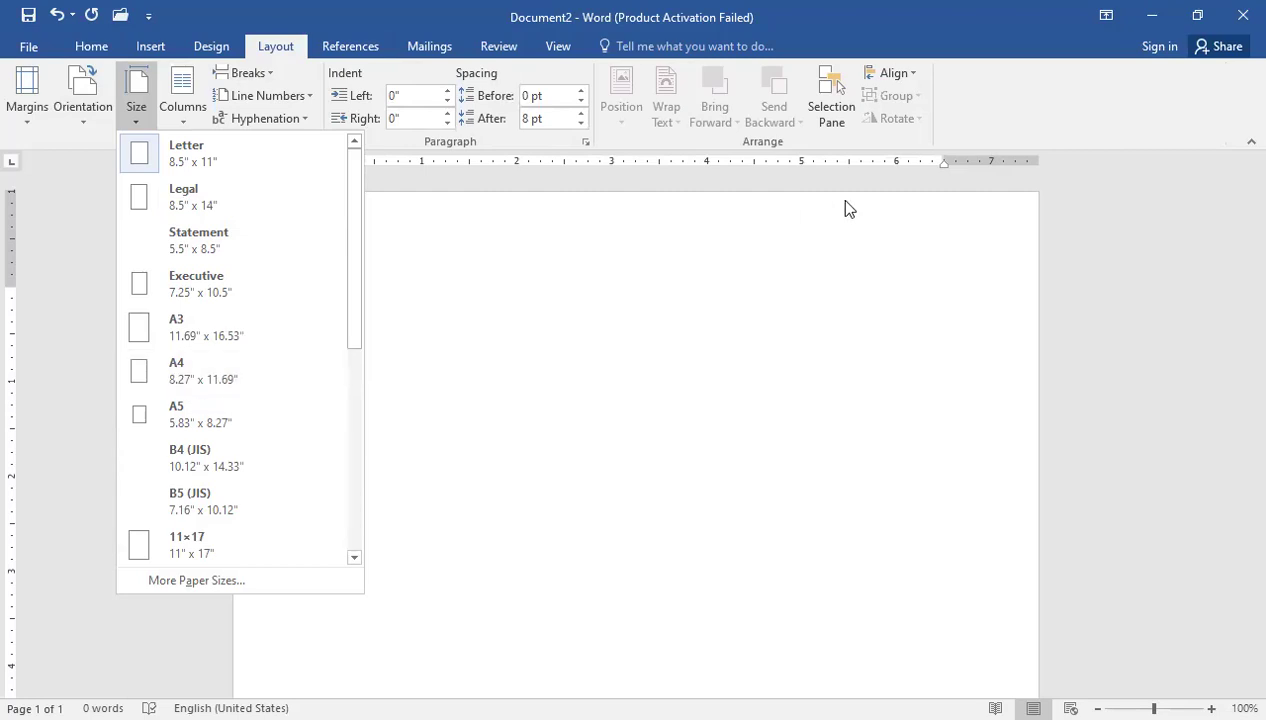
pyautogui.click(281, 64)
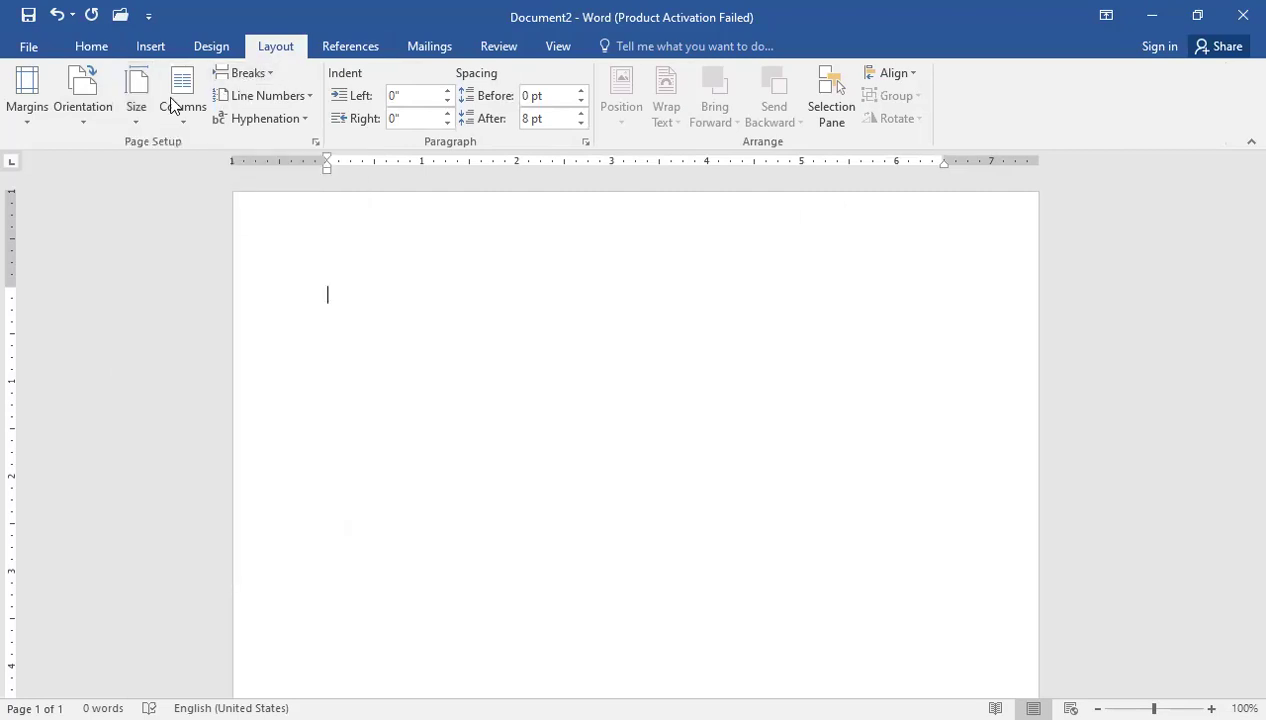
pyautogui.click(135, 108)
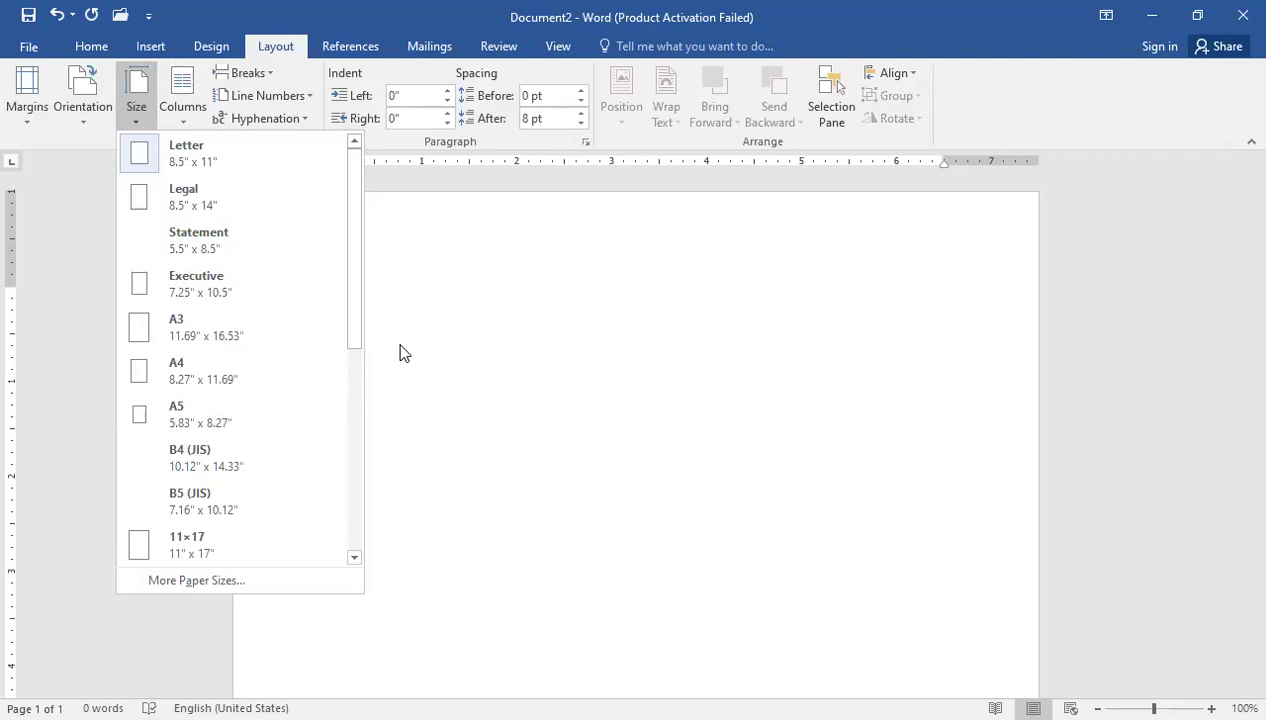
pyautogui.click(440, 346)
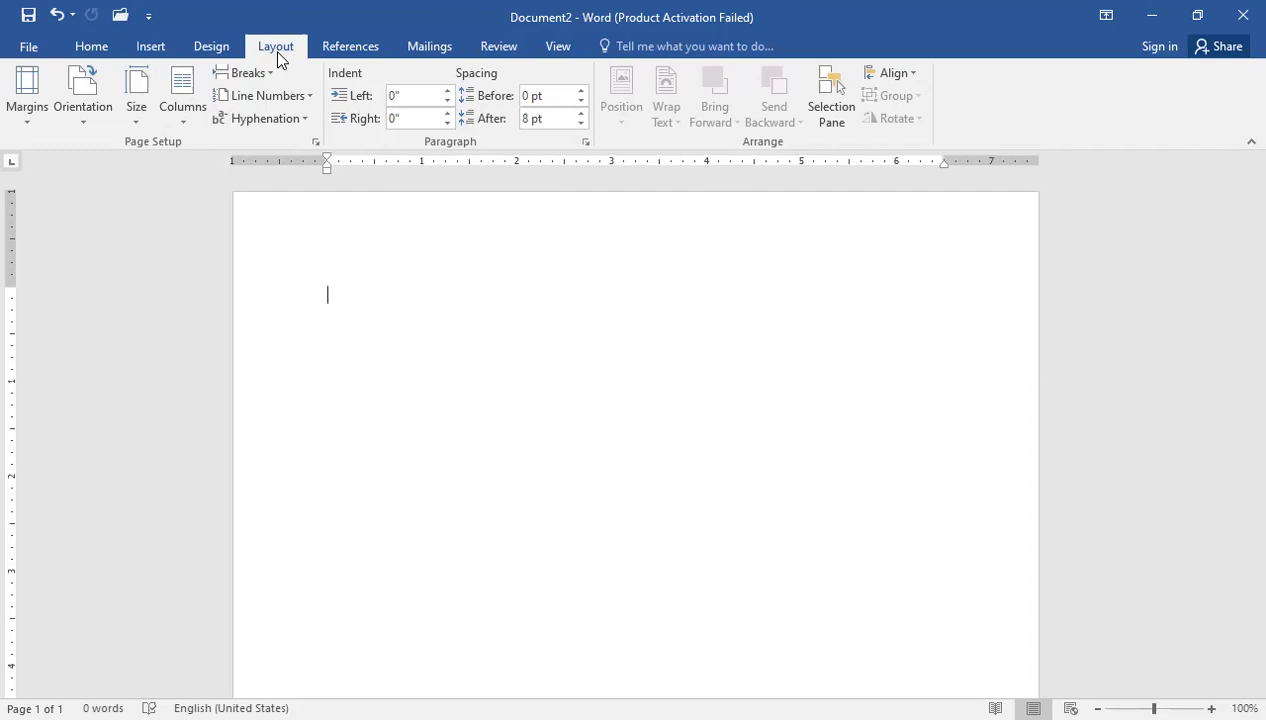
pyautogui.click(88, 46)
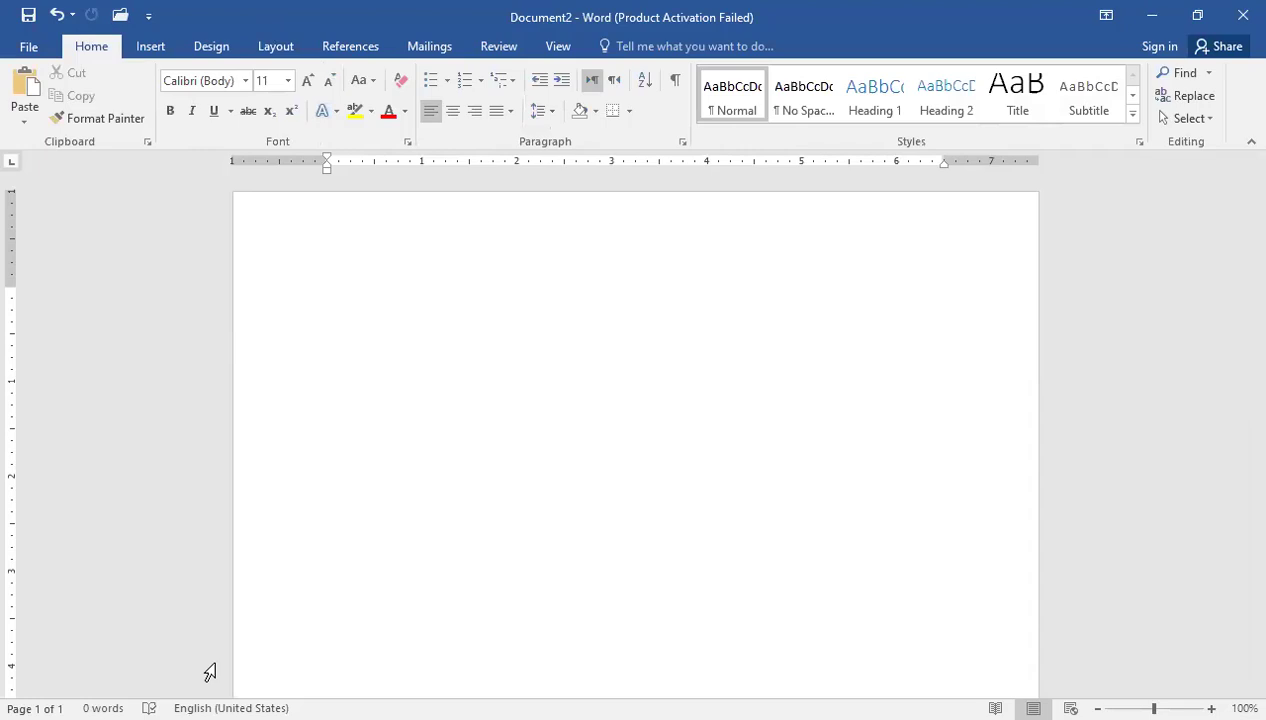
# Zoom the document in and out several times, finishing at 276%
pyautogui.scroll(-1, 591, 618)
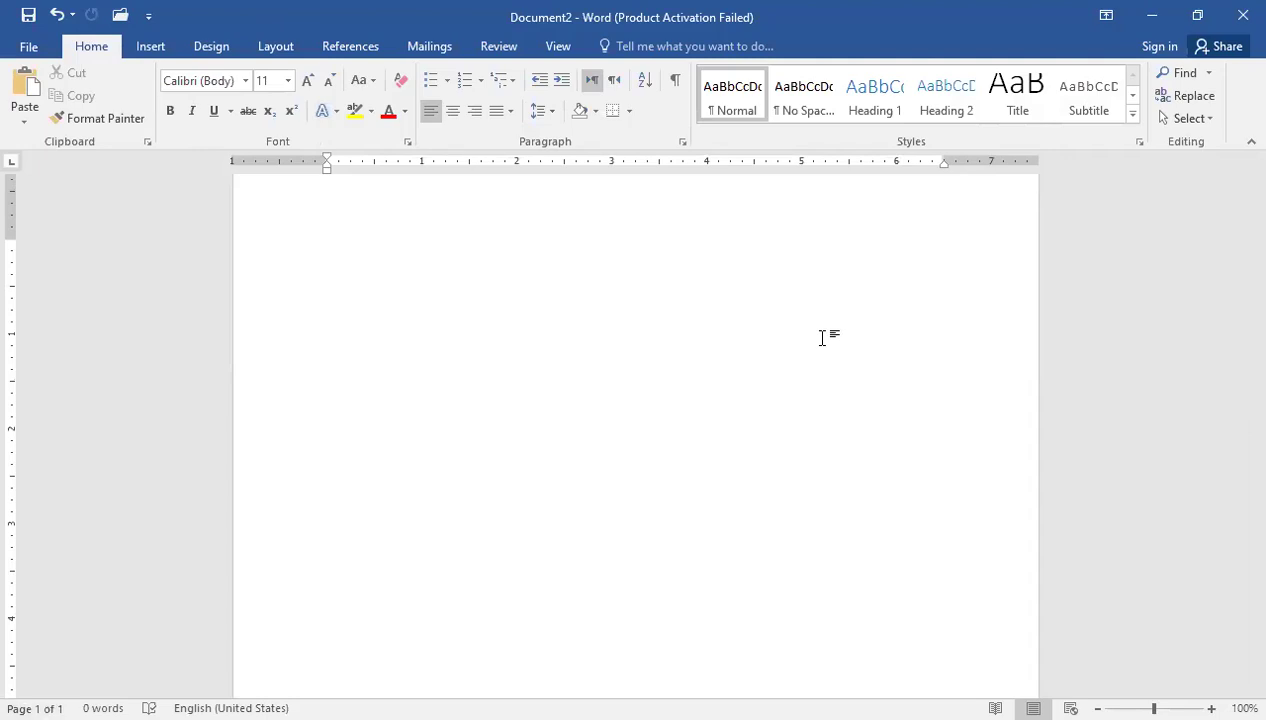
pyautogui.hotkey('ctrl', 'a')
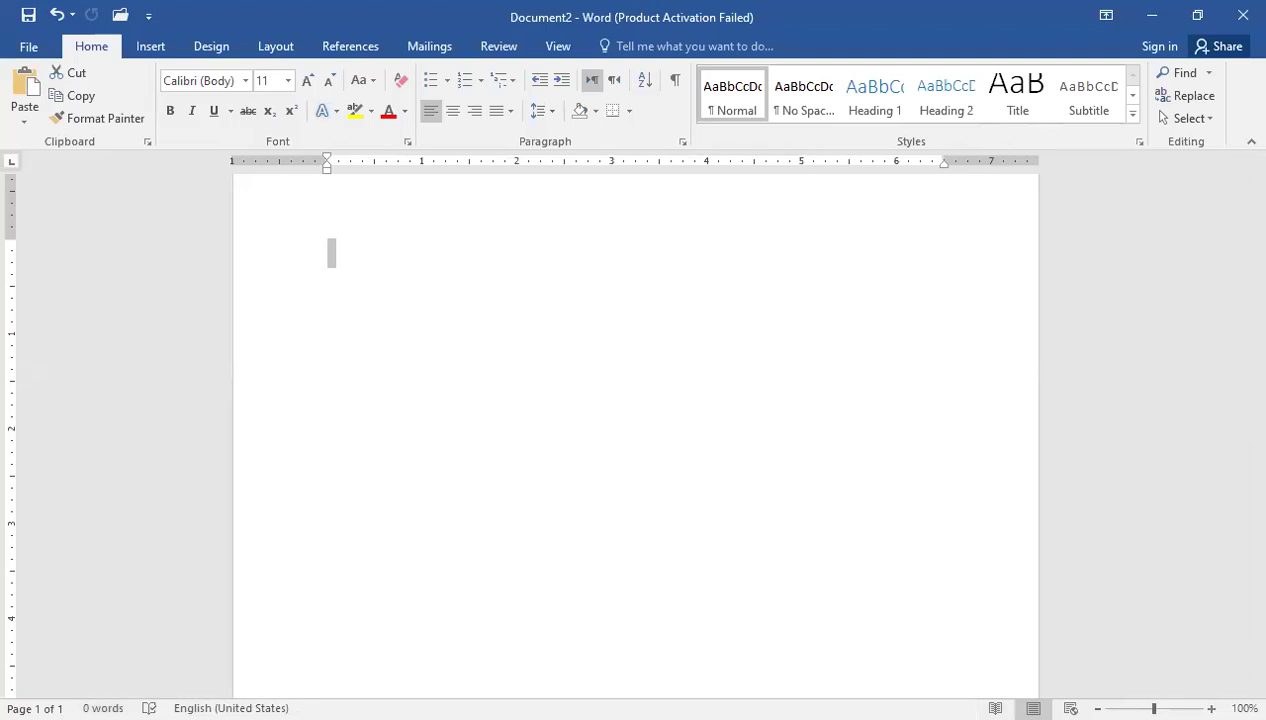
pyautogui.scroll(2, 635, 435)
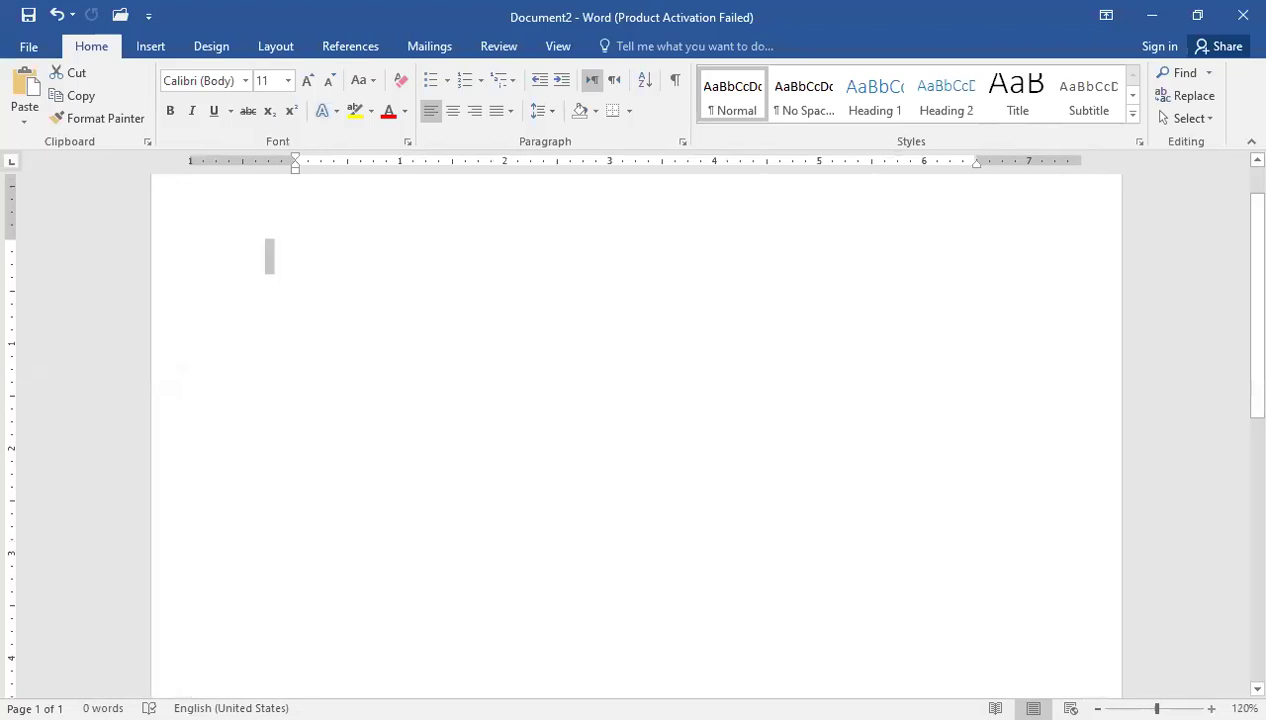
pyautogui.scroll(-3, 635, 435)
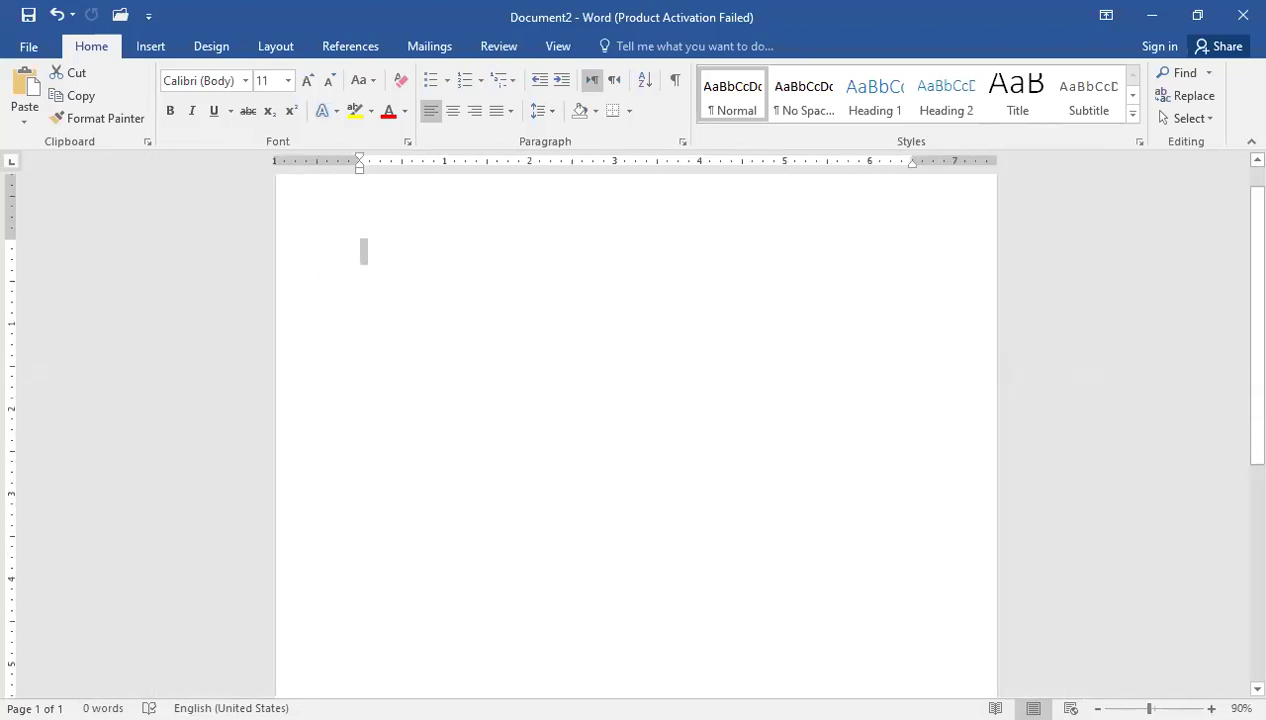
pyautogui.scroll(2, 635, 435)
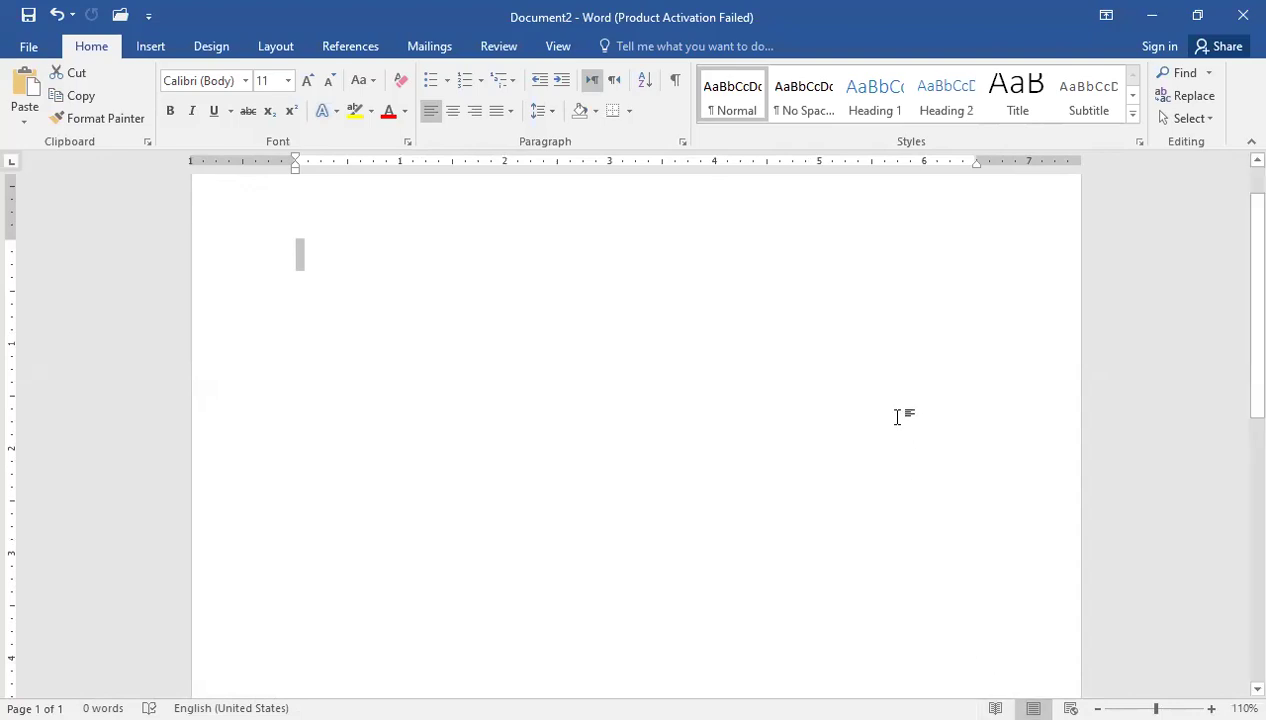
pyautogui.moveTo(1235, 248)
pyautogui.mouseDown()
pyautogui.moveTo(1232, 461)
pyautogui.moveTo(1235, 231)
pyautogui.moveTo(1233, 598)
pyautogui.moveTo(1234, 246)
pyautogui.mouseUp()
pyautogui.scroll(10, 862, 664)
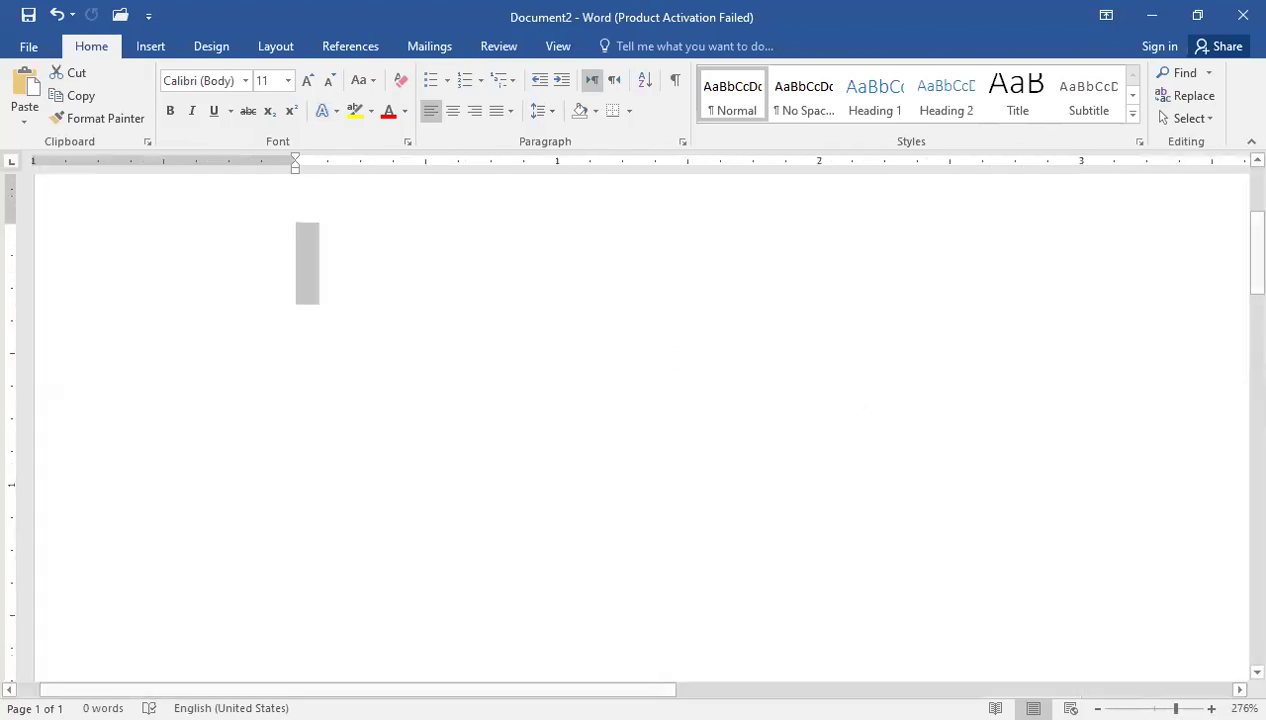
# Look over the enlarged page from side to side across its full width
pyautogui.hscroll(8, 636, 428)
pyautogui.hscroll(-10, 636, 428)
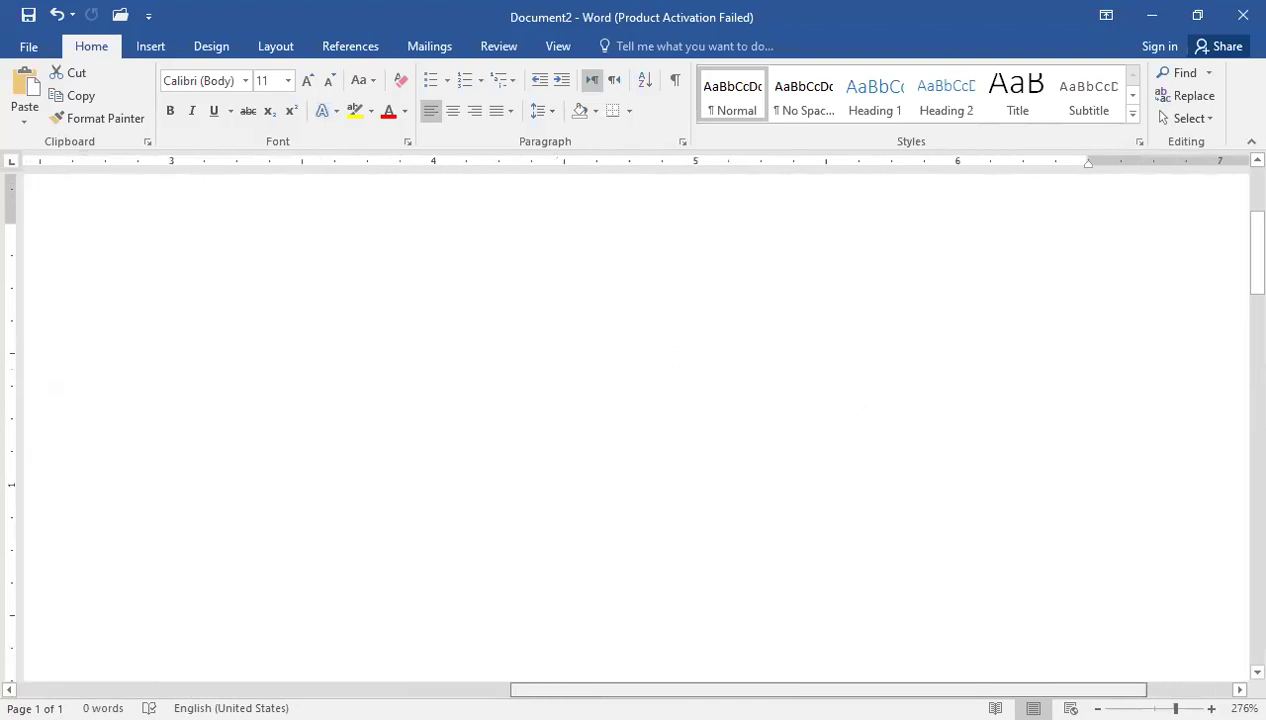
pyautogui.hscroll(8, 636, 428)
pyautogui.hscroll(-7, 636, 428)
pyautogui.hscroll(8, 636, 428)
pyautogui.hscroll(-6, 636, 428)
pyautogui.hscroll(-3, 608, 672)
pyautogui.hscroll(8, 608, 672)
pyautogui.hscroll(-8, 608, 672)
pyautogui.hscroll(2, 608, 672)
pyautogui.hscroll(4, 636, 428)
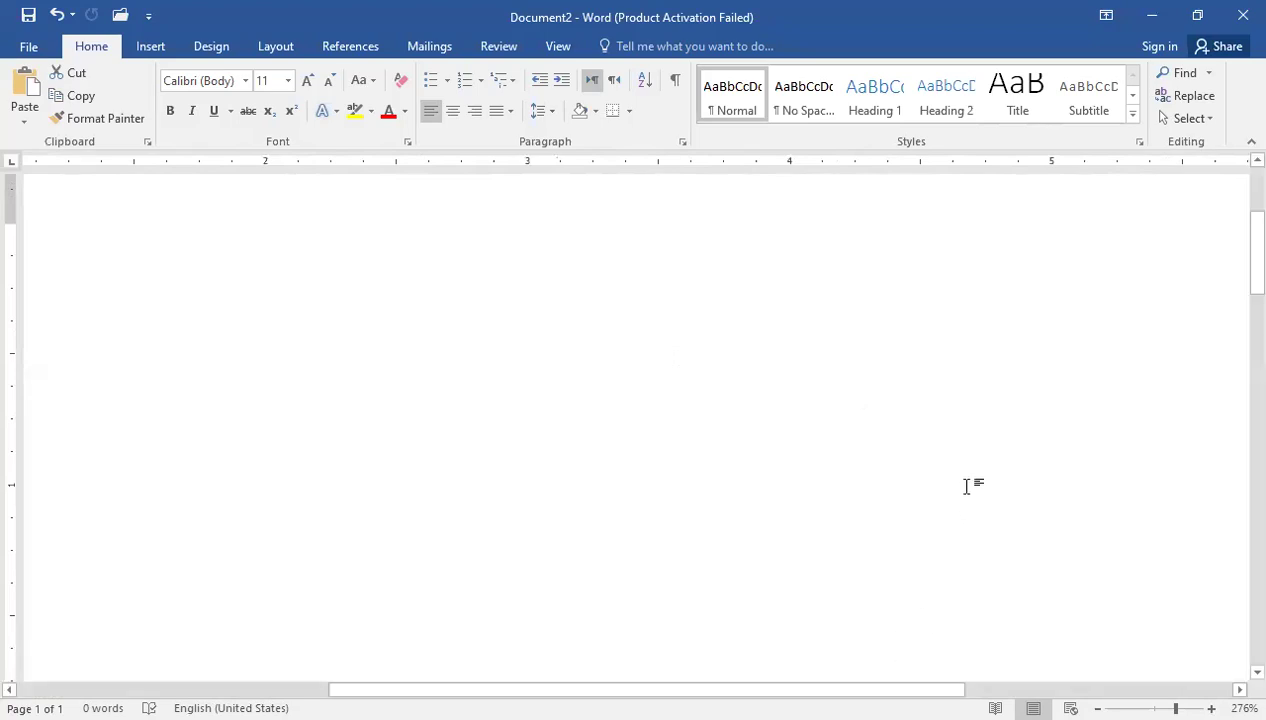
# Return to the start of the page and set the document's zoom to 100%
pyautogui.moveTo(1238, 237); pyautogui.dragTo(1147, 195)
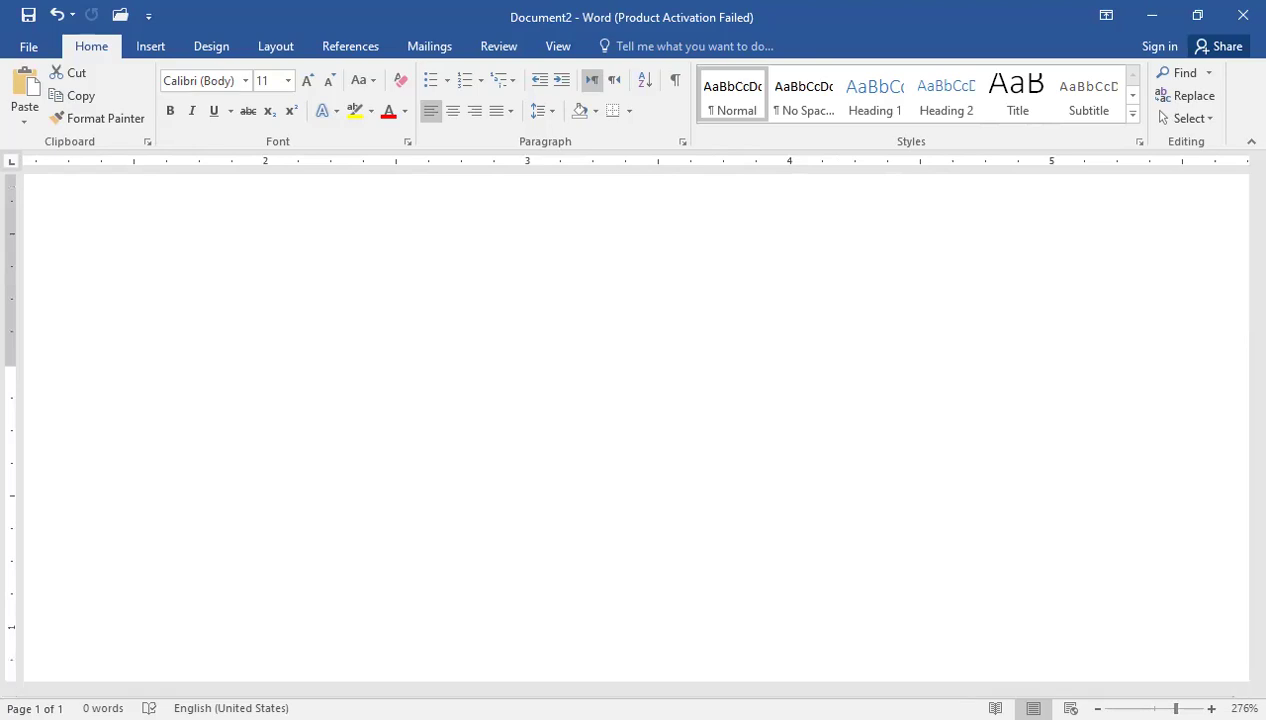
pyautogui.scroll(2, 636, 430)
pyautogui.scroll(-20, 636, 430)
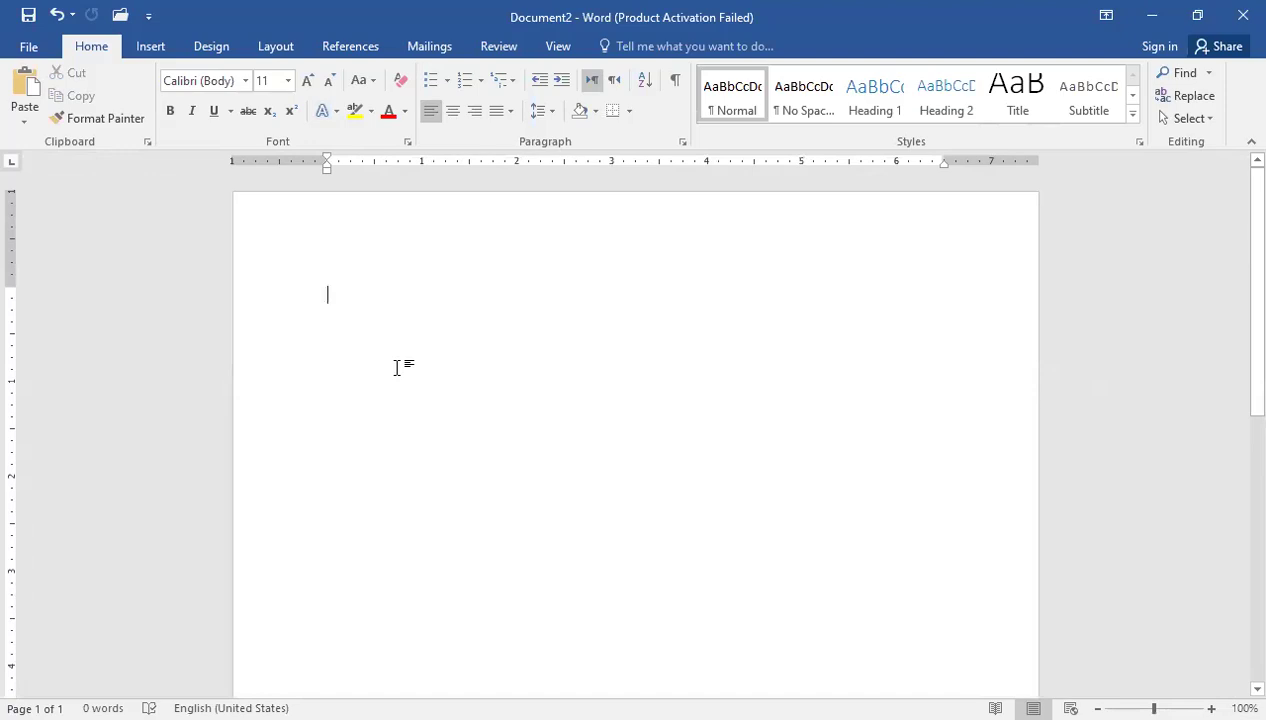
# Write the sentence "I love Pakistan." at the start of the blank page
pyautogui.write('i')
pyautogui.hotkey('ctrl', 'z')
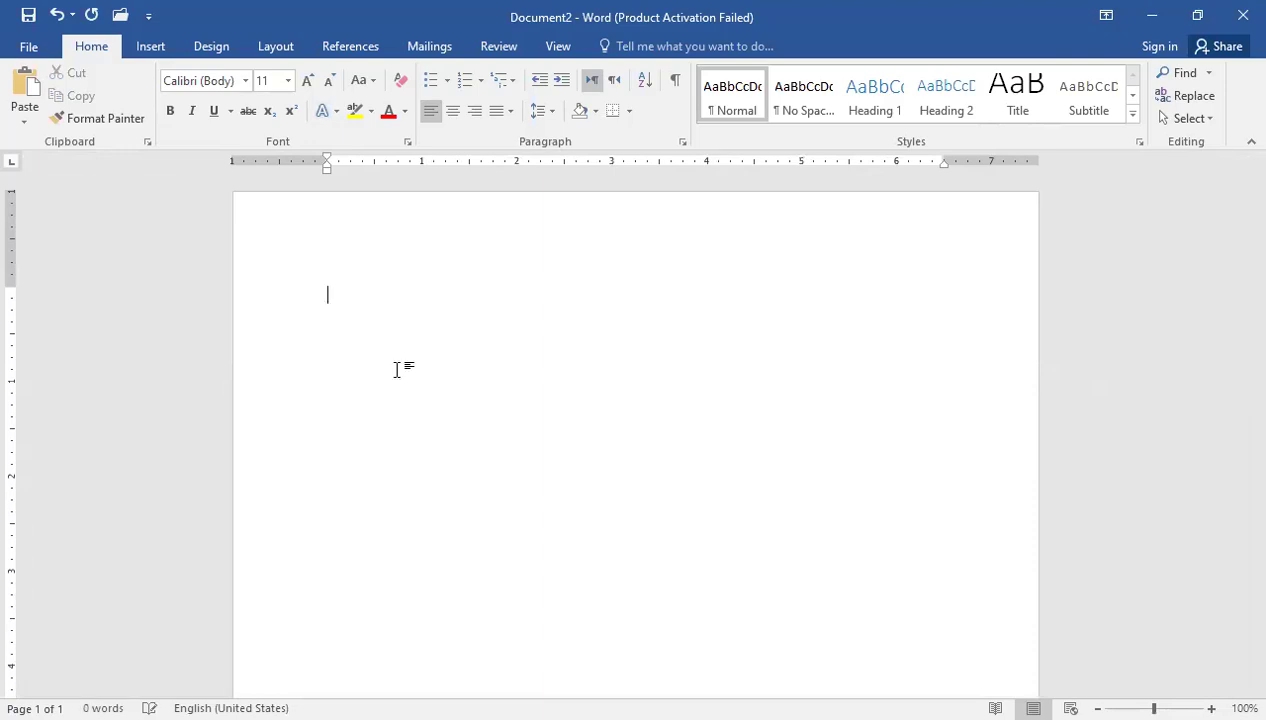
pyautogui.write('I love Pakistan.')
pyautogui.moveTo(327, 296); pyautogui.dragTo(430, 296)
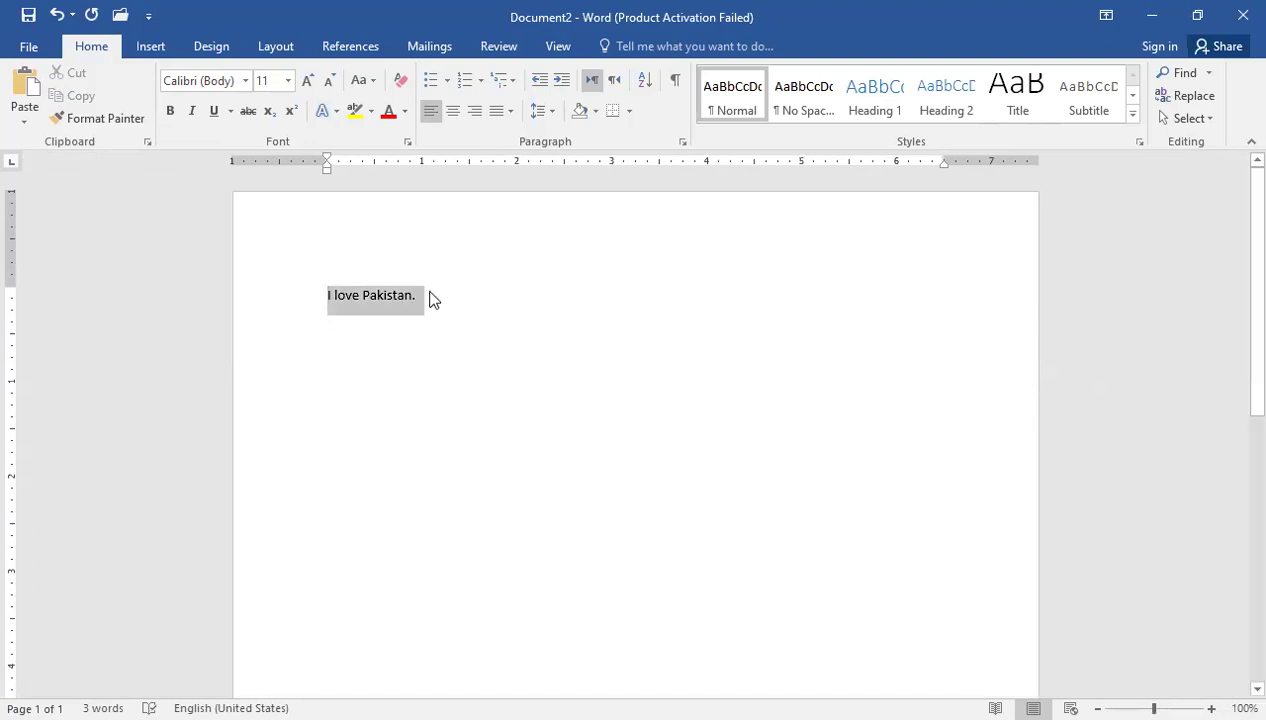
pyautogui.click(590, 320)
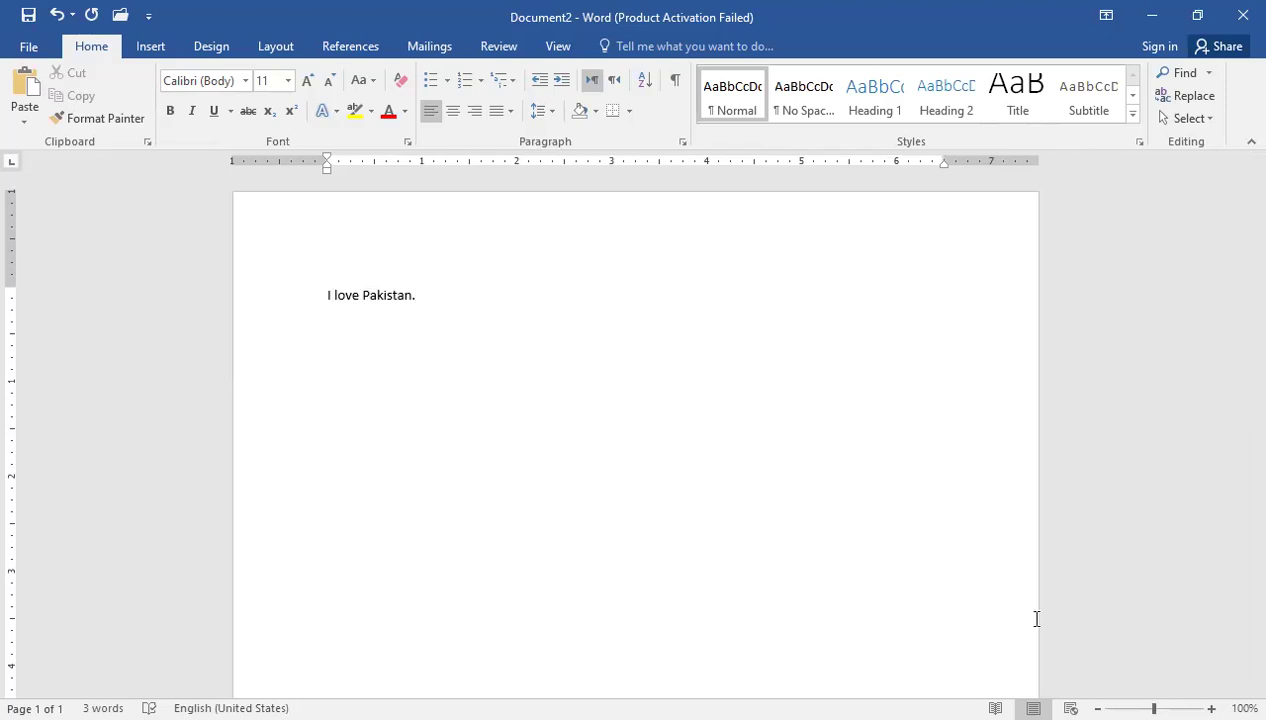
# Add the filler words "Erwer wqe vwrwerwq" after the sentence and delete them again
pyautogui.write('erwer wge vwrwerwg')
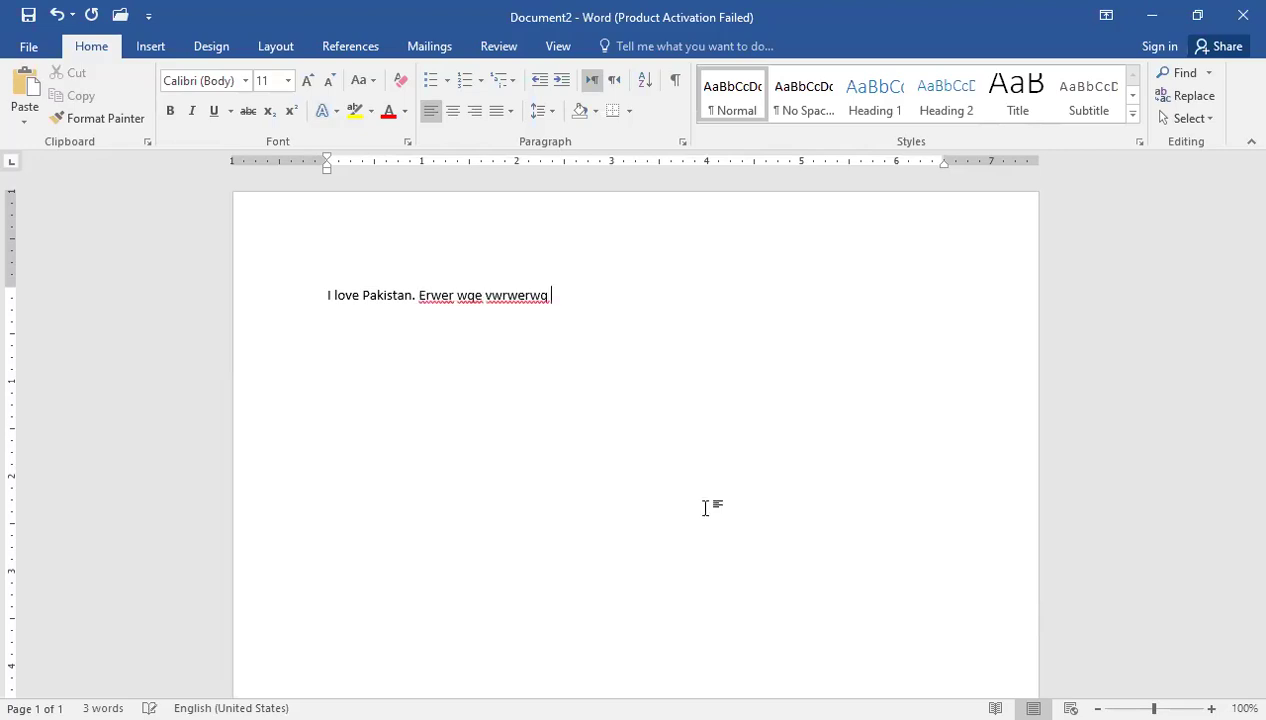
pyautogui.click(417, 296)
pyautogui.moveTo(571, 294); pyautogui.dragTo(427, 313)
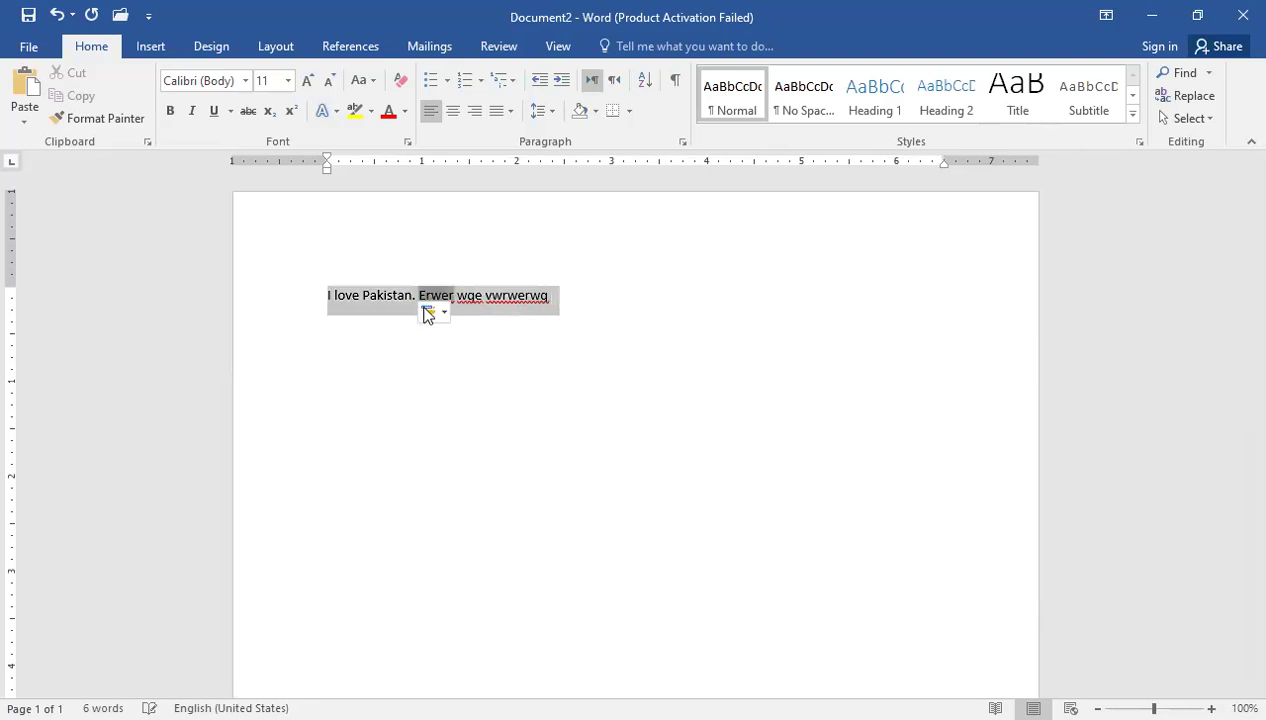
pyautogui.click(488, 305)
pyautogui.moveTo(520, 296); pyautogui.dragTo(432, 319)
pyautogui.press('Delete')
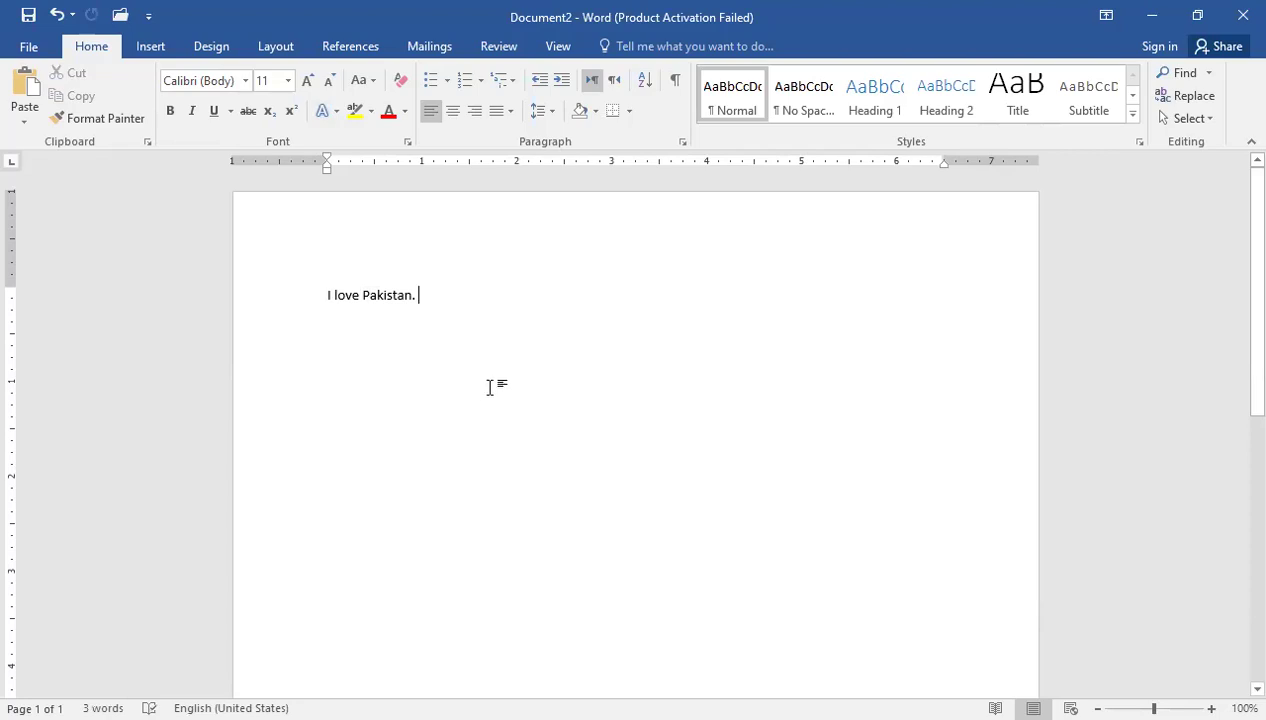
# Move the text cursor back and forth along the sentence, placing it between "Pak" and "istan"
pyautogui.press('Left')
pyautogui.press('Left')
pyautogui.press('Left')
pyautogui.press('Left')
pyautogui.press('Left')
pyautogui.press('Left')
pyautogui.press('Left')
pyautogui.press('Right')
pyautogui.press('Right')
pyautogui.press('Right')
pyautogui.press('Right')
pyautogui.press('Right')
pyautogui.press('Right')
pyautogui.press('Right')
pyautogui.press('Right')
pyautogui.press('Right')
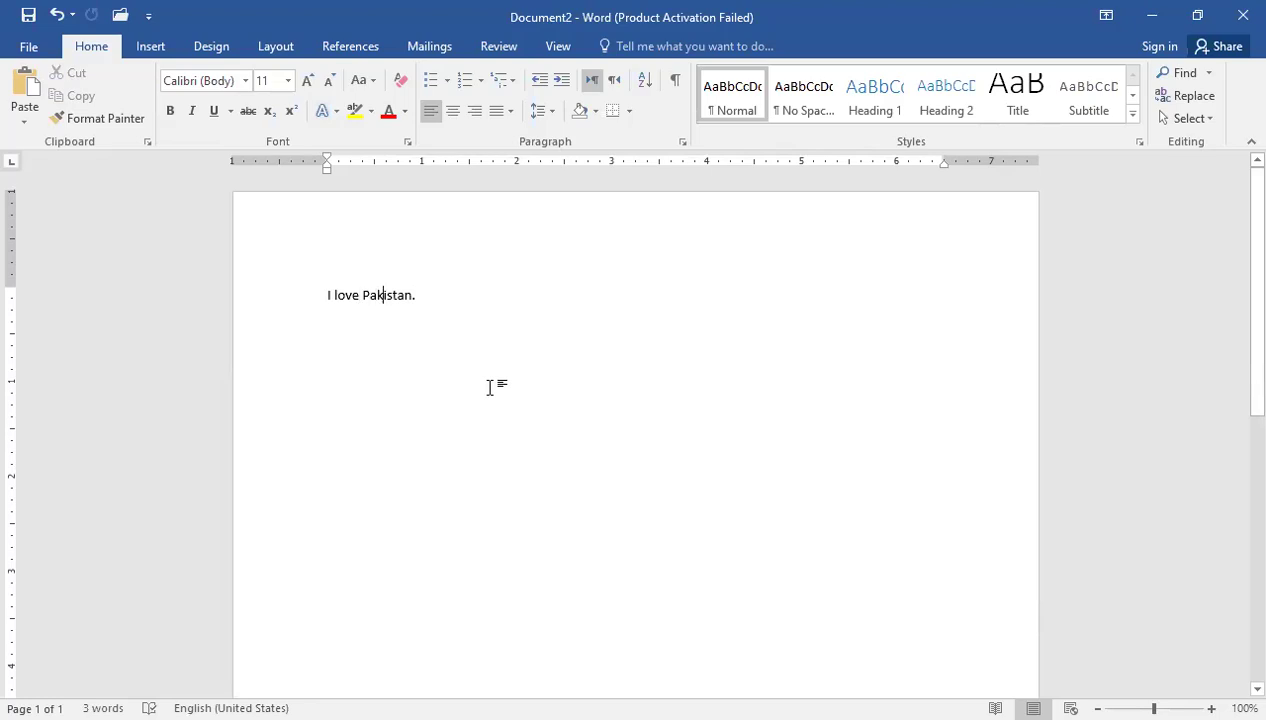